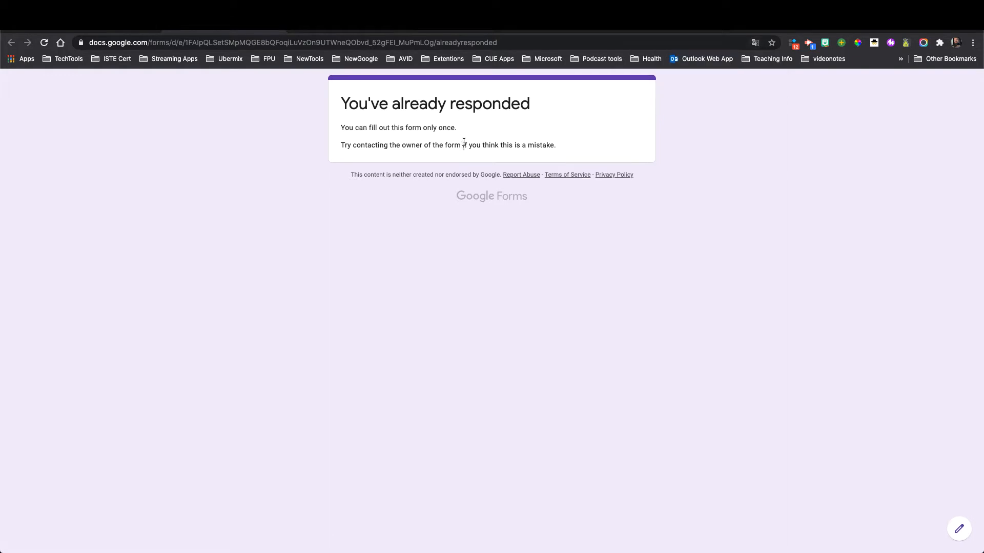
- Dismiss the Translate popup and return to the Zoom Activity (Planets) form editor tab
{"action": "left_click", "coordinate": [123, 27]}
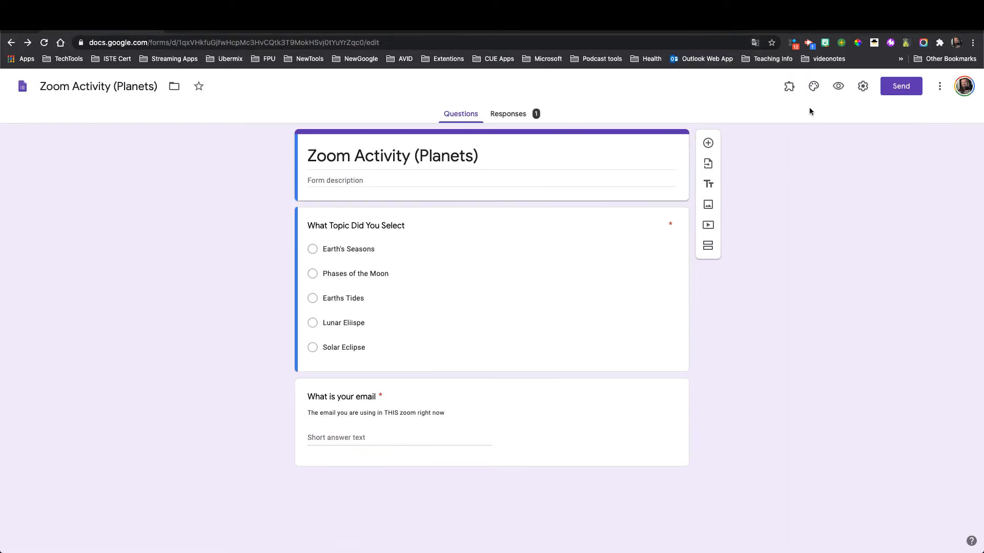
- Copy the Zoom Activity (Planets) form's sharing link from the Send dialog
{"action": "left_click", "coordinate": [901, 86]}
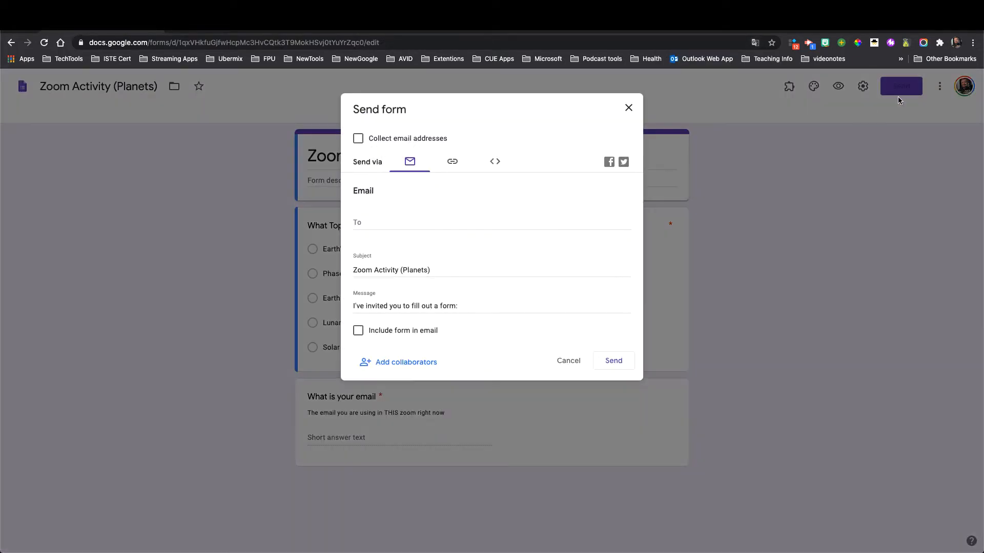
{"action": "left_click", "coordinate": [450, 162]}
{"action": "left_click", "coordinate": [593, 243]}
- Load the copied form link in a new tab of the other browser window
{"action": "mouse_move", "coordinate": [681, 538]}
{"action": "left_click", "coordinate": [727, 541]}
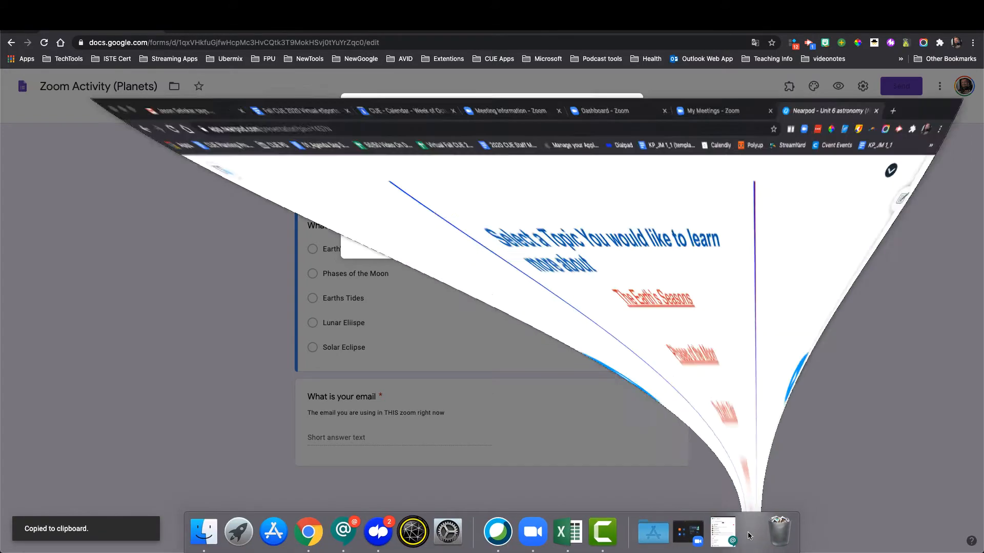
{"action": "key", "text": "super+t"}
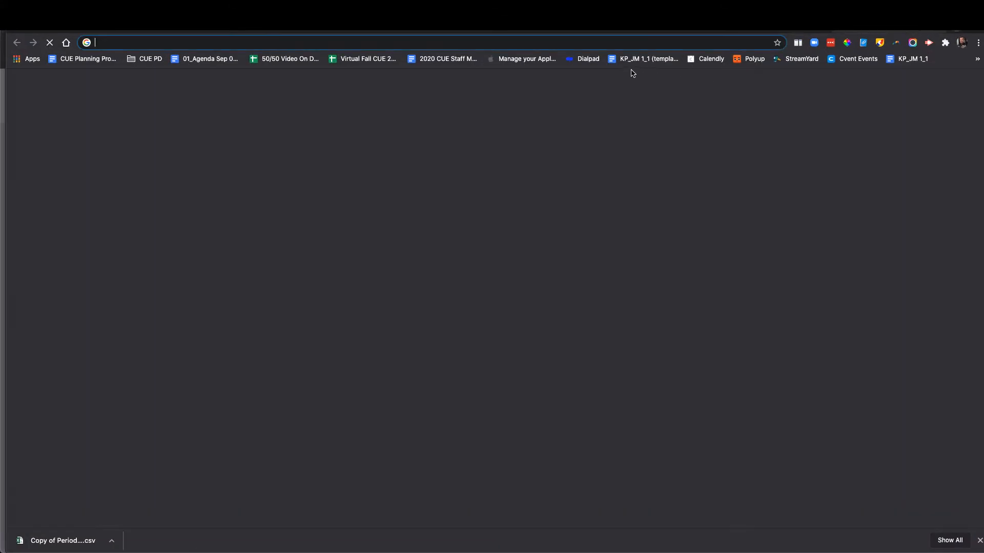
{"action": "key", "text": "super+v"}
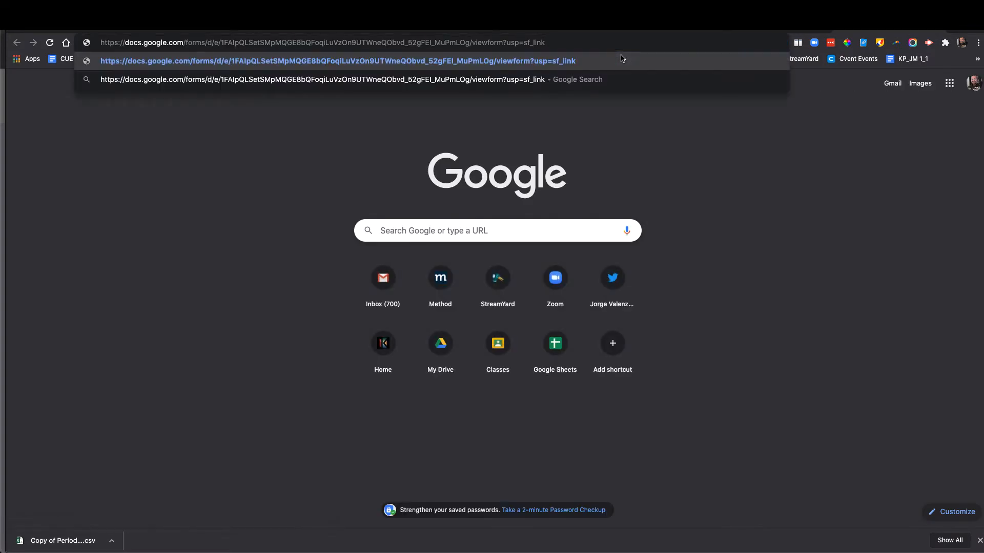
{"action": "key", "text": "Return"}
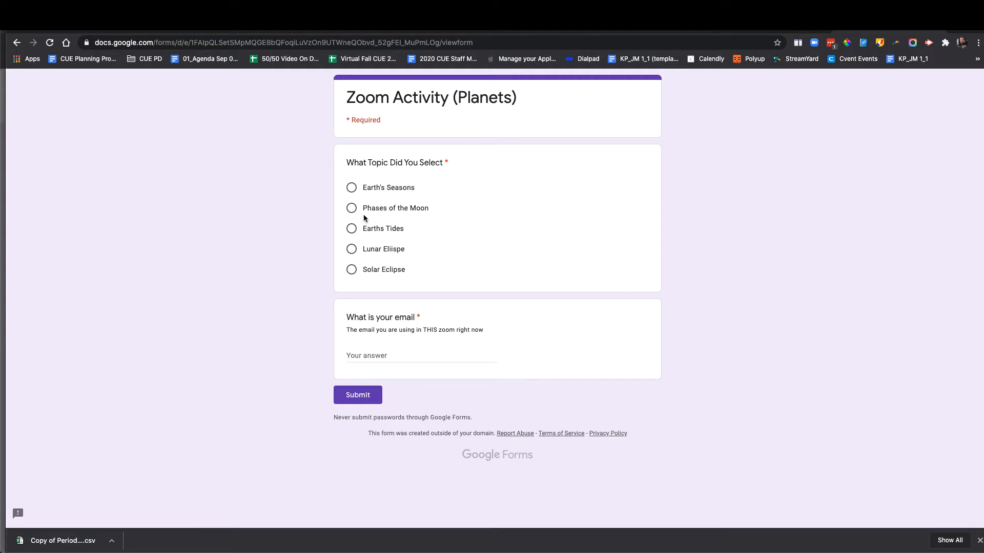
- Submit a test response picking Phases of the Moon with a participant's e-mail, then close sharing options
{"action": "left_click", "coordinate": [351, 209]}
{"action": "left_click", "coordinate": [409, 353]}
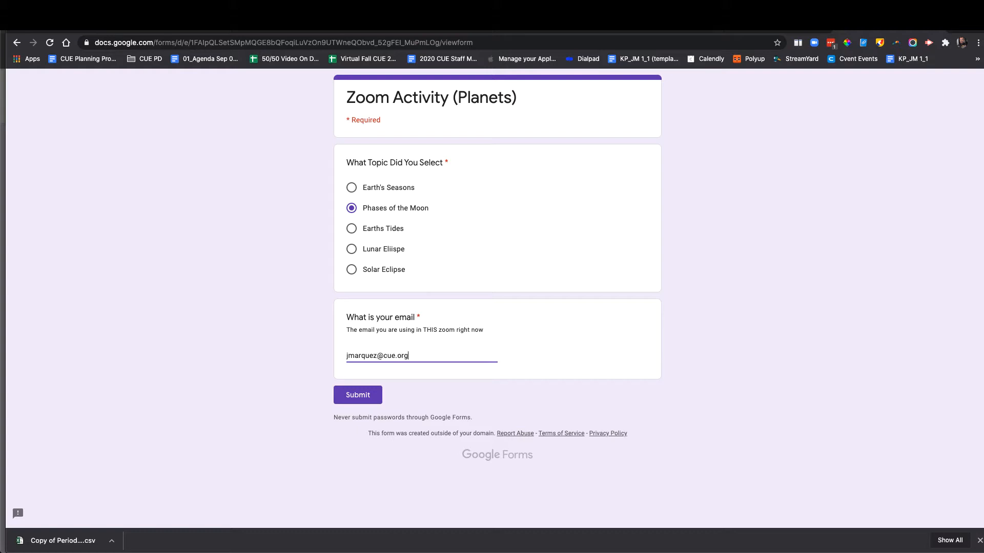
{"action": "left_click", "coordinate": [380, 390]}
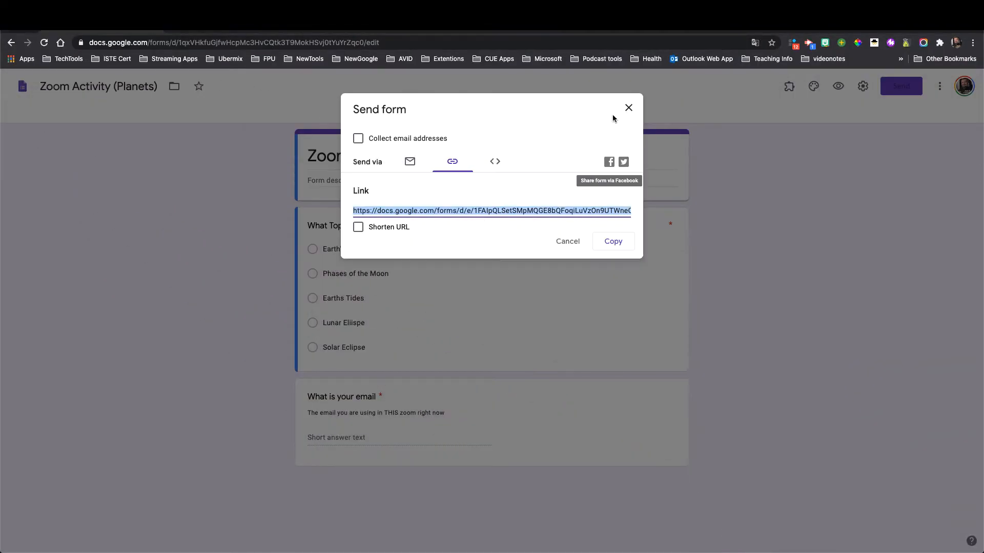
{"action": "left_click", "coordinate": [627, 108]}
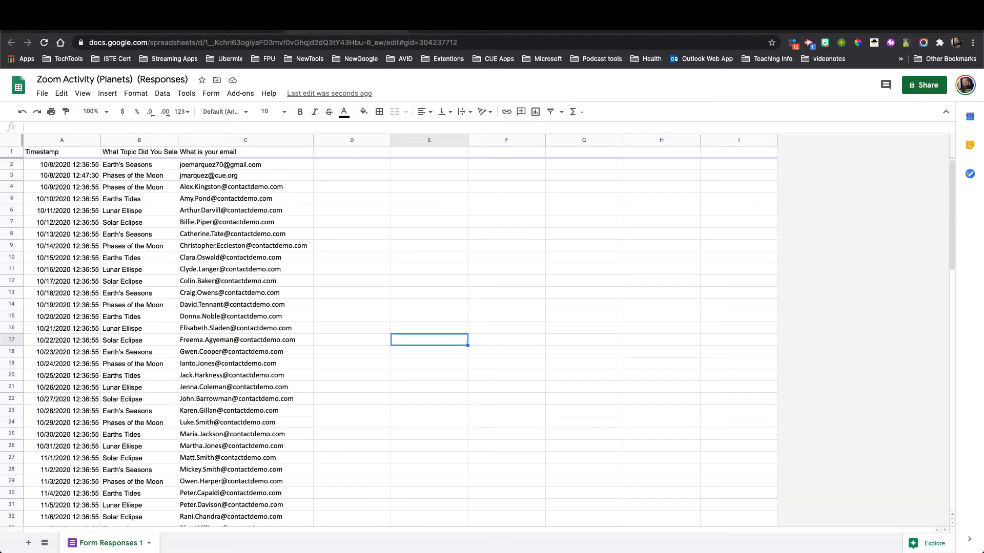
- Scroll the responses sheet to confirm the Phases of the Moon entry, then return to the editor
{"action": "scroll", "coordinate": [212, 216], "scroll_direction": "down", "scroll_amount": 5}
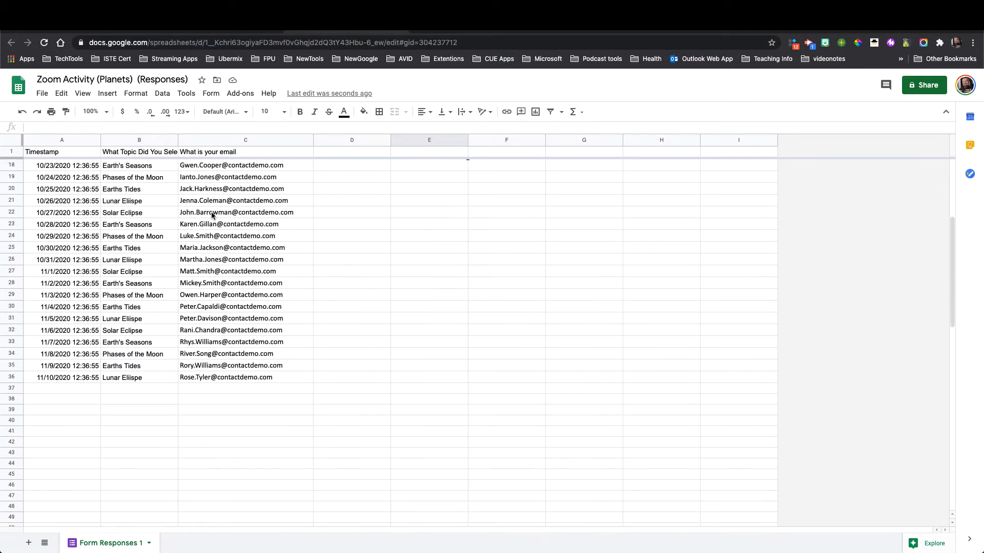
{"action": "scroll", "coordinate": [239, 264], "scroll_direction": "up", "scroll_amount": 5}
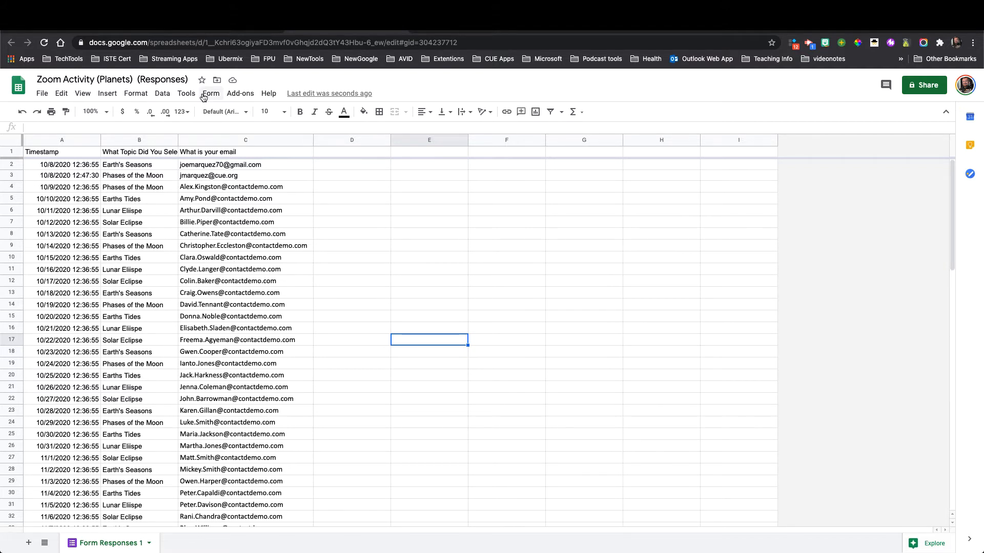
{"action": "left_click", "coordinate": [130, 32]}
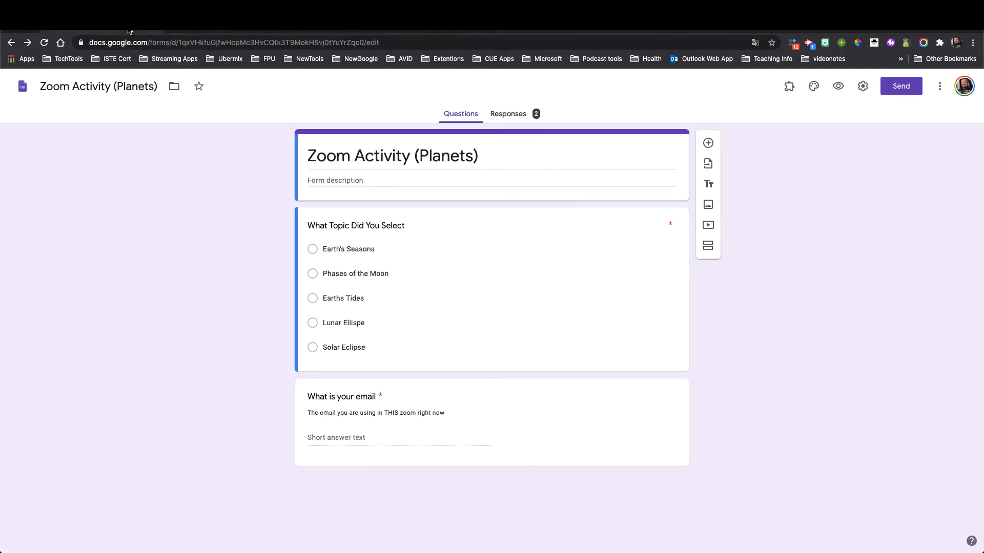
- Look over the form's General settings, cancel without changes, and go to the responses spreadsheet
{"action": "left_click", "coordinate": [863, 86]}
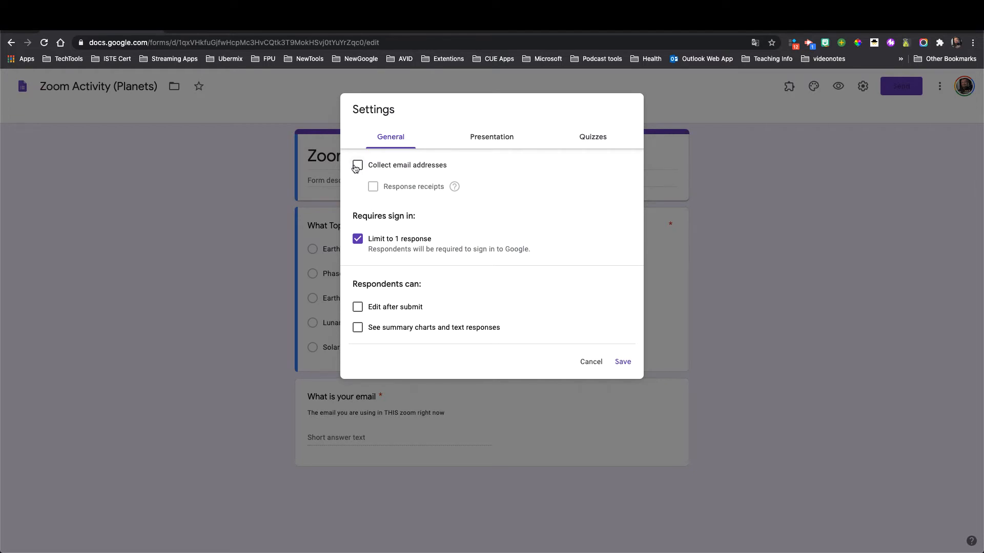
{"action": "left_click", "coordinate": [590, 362]}
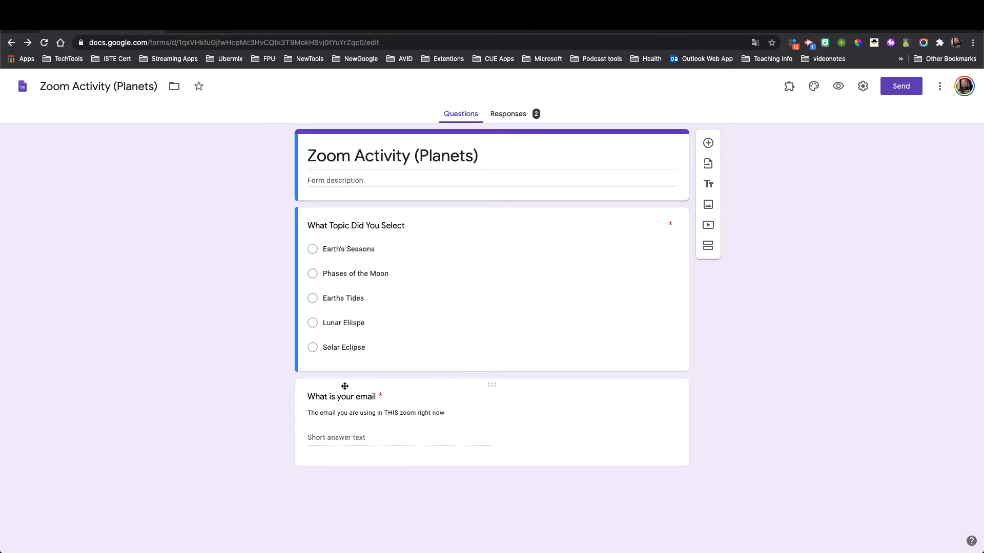
{"action": "left_click", "coordinate": [321, 29]}
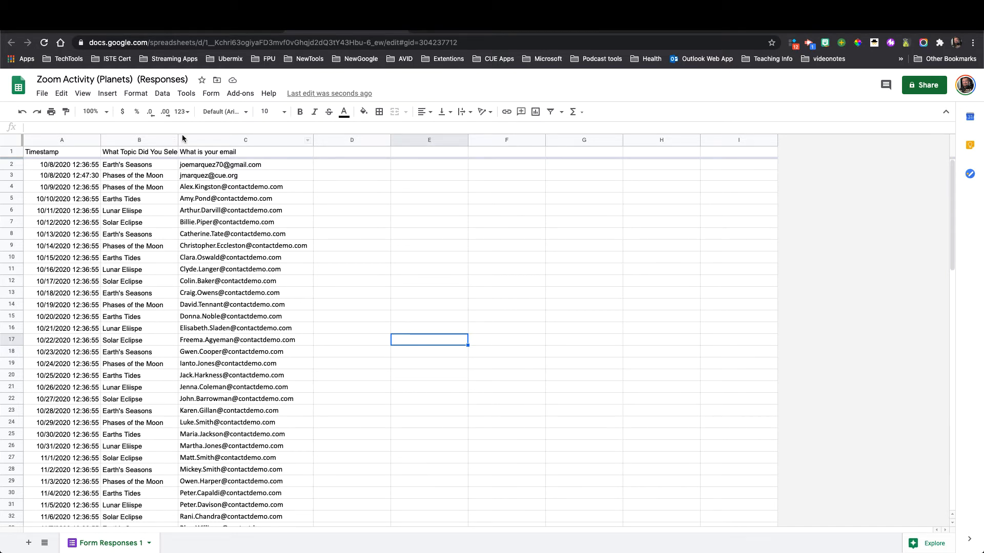
{"action": "left_click", "coordinate": [113, 30]}
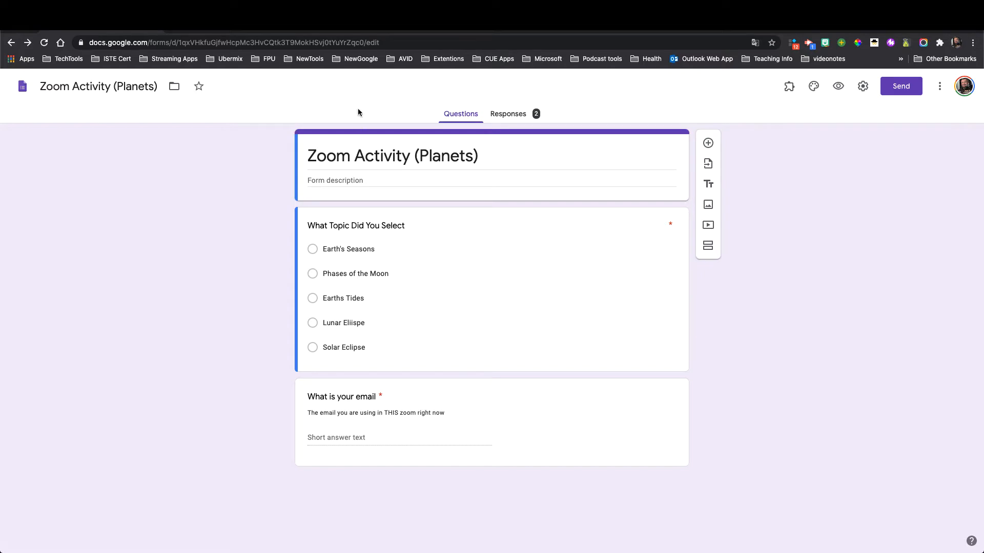
{"action": "left_click", "coordinate": [346, 34]}
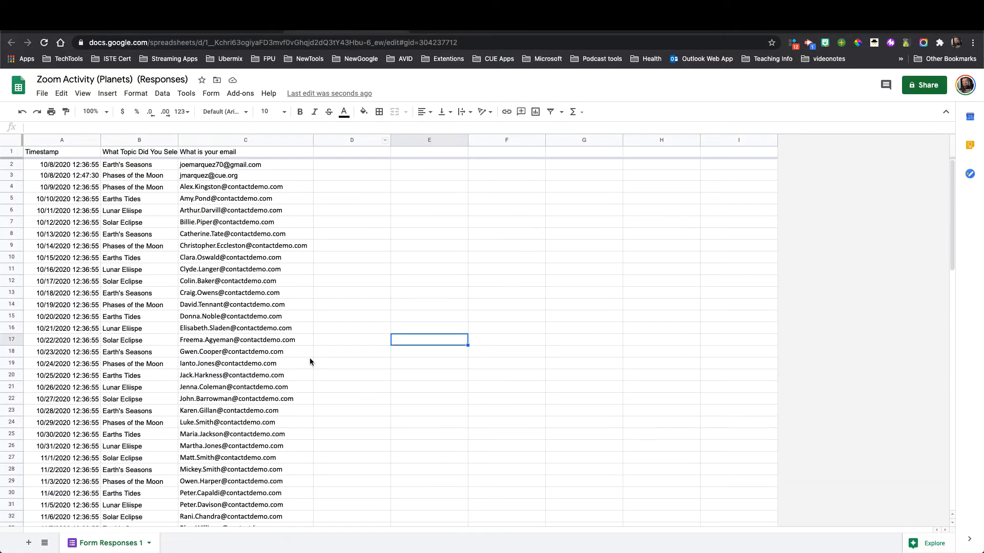
{"action": "scroll", "coordinate": [259, 362], "scroll_direction": "down", "scroll_amount": 3}
{"action": "scroll", "coordinate": [236, 307], "scroll_direction": "up", "scroll_amount": 3}
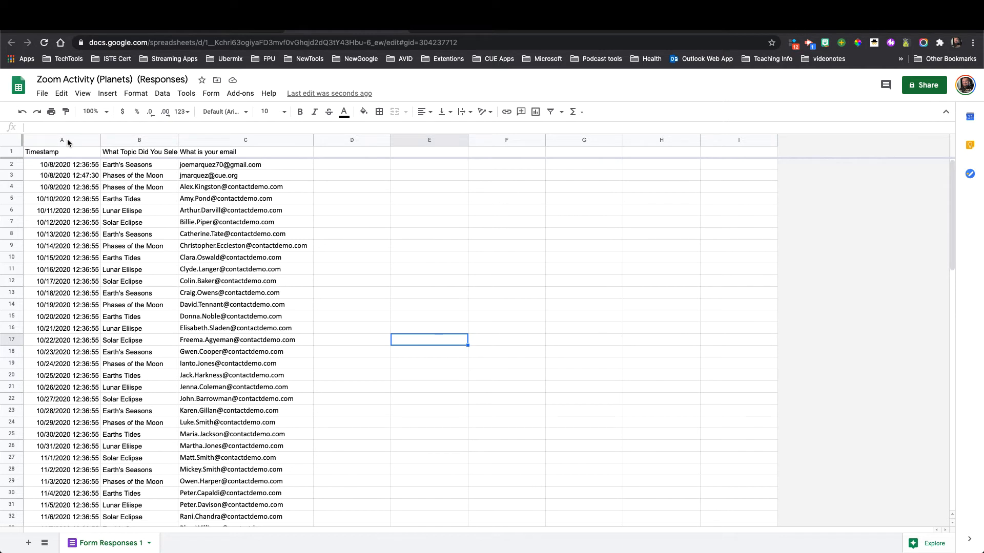
- Duplicate the Form Responses 1 sheet and delete the copy's Timestamp column A
{"action": "right_click", "coordinate": [111, 545]}
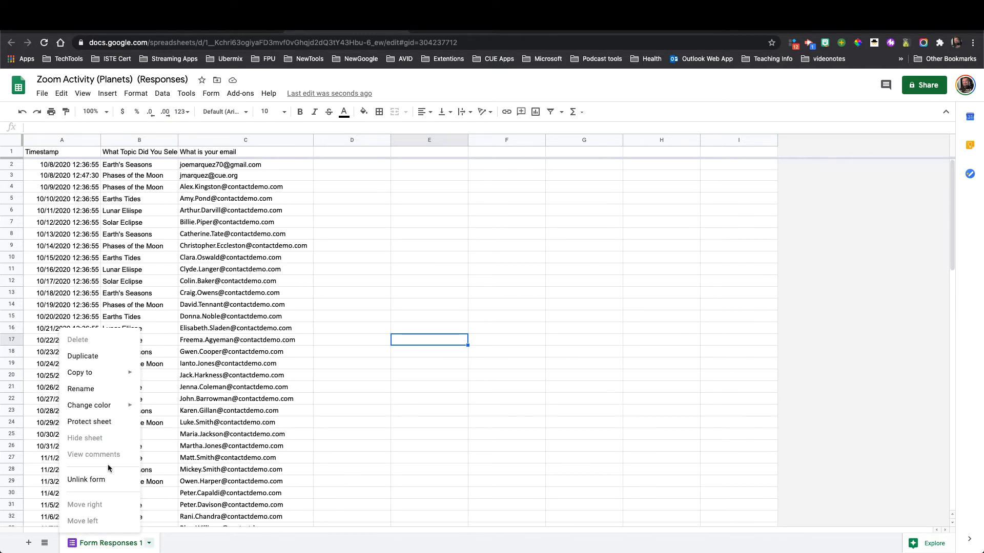
{"action": "left_click", "coordinate": [101, 359]}
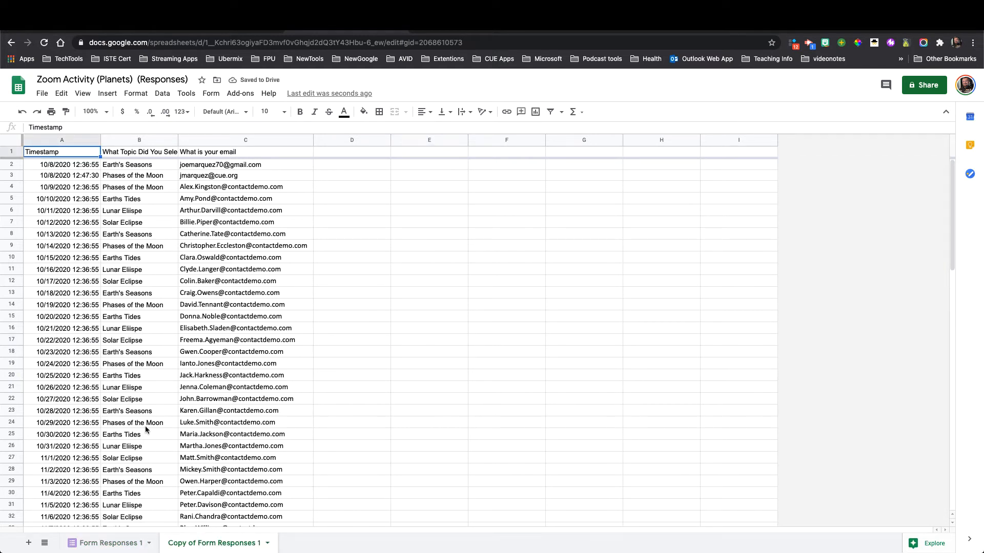
{"action": "left_click", "coordinate": [76, 143]}
{"action": "right_click", "coordinate": [76, 143]}
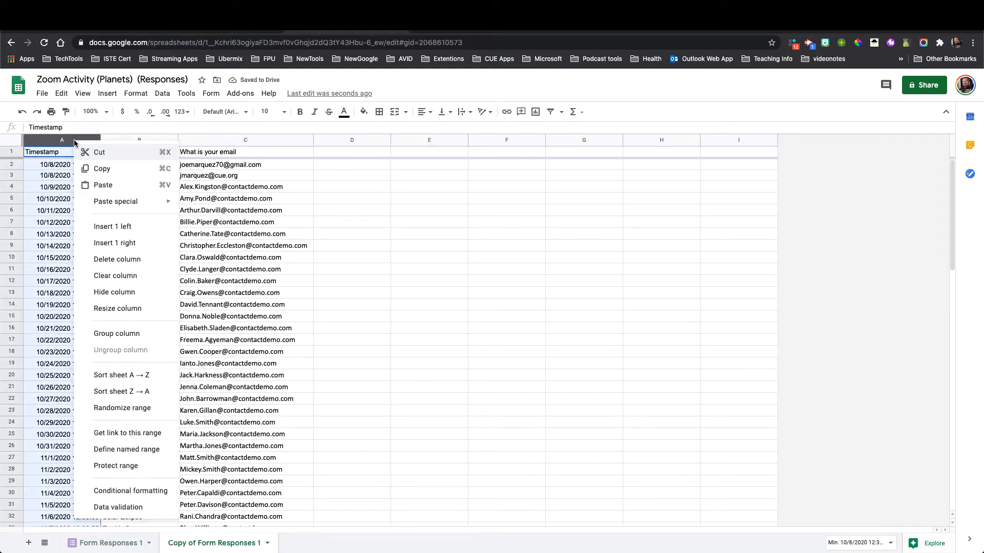
{"action": "left_click", "coordinate": [123, 259]}
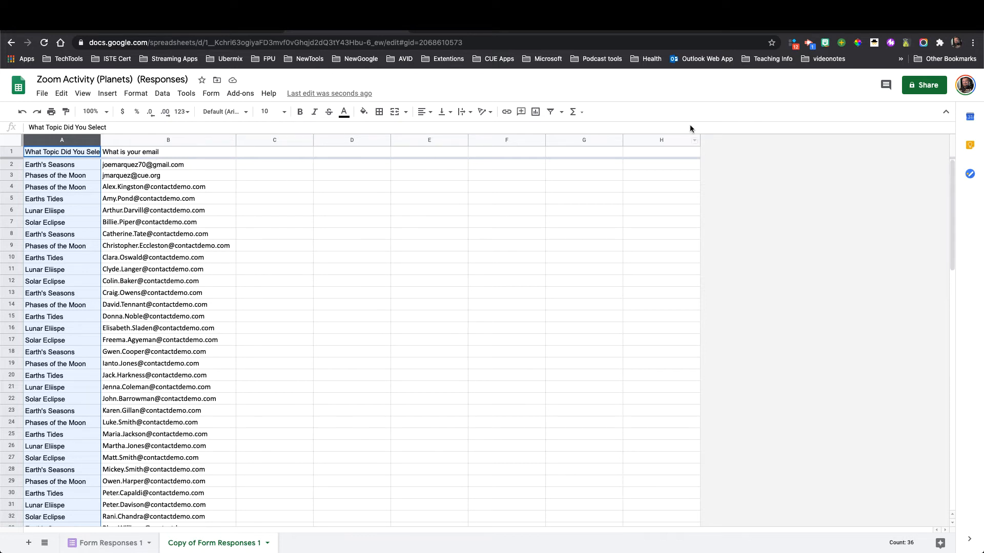
- Download the Copy of Form Responses 1 sheet as a Comma-separated values (.csv) file
{"action": "right_click", "coordinate": [359, 30]}
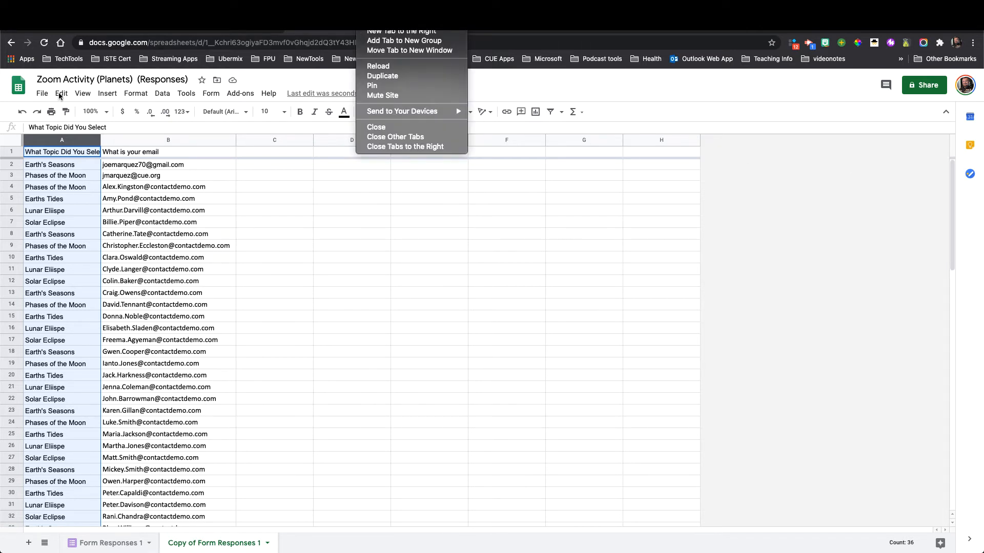
{"action": "left_click", "coordinate": [42, 96]}
{"action": "left_click", "coordinate": [43, 97]}
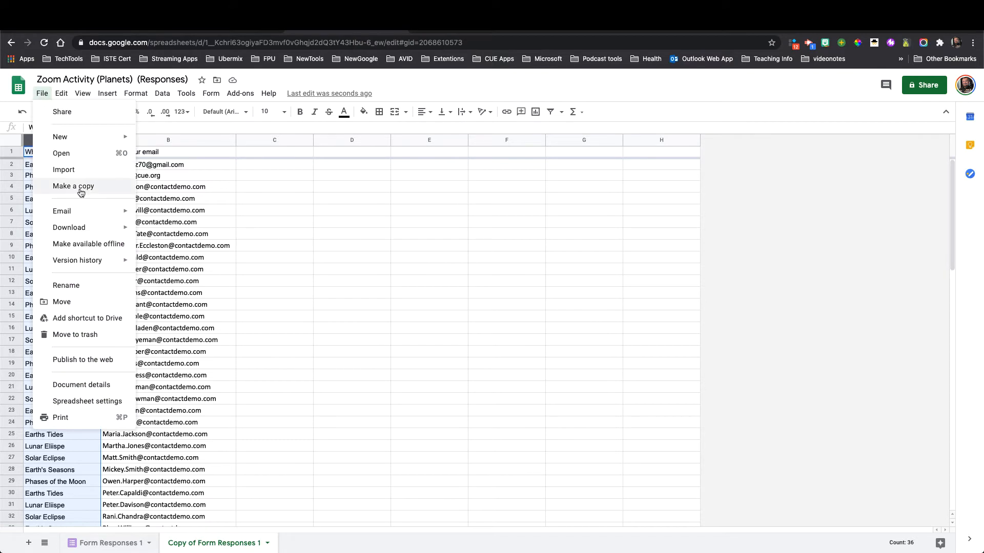
{"action": "mouse_move", "coordinate": [104, 230]}
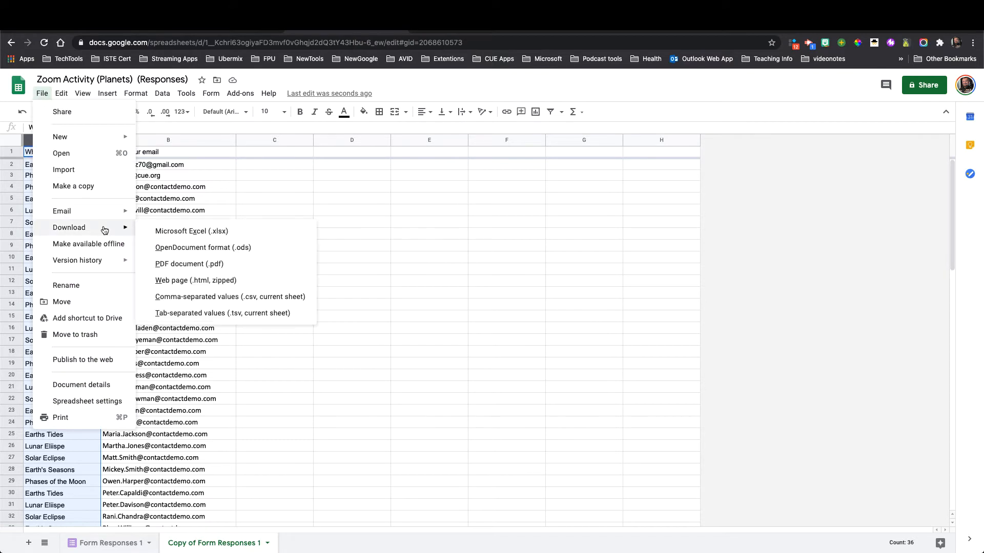
{"action": "left_click", "coordinate": [262, 299]}
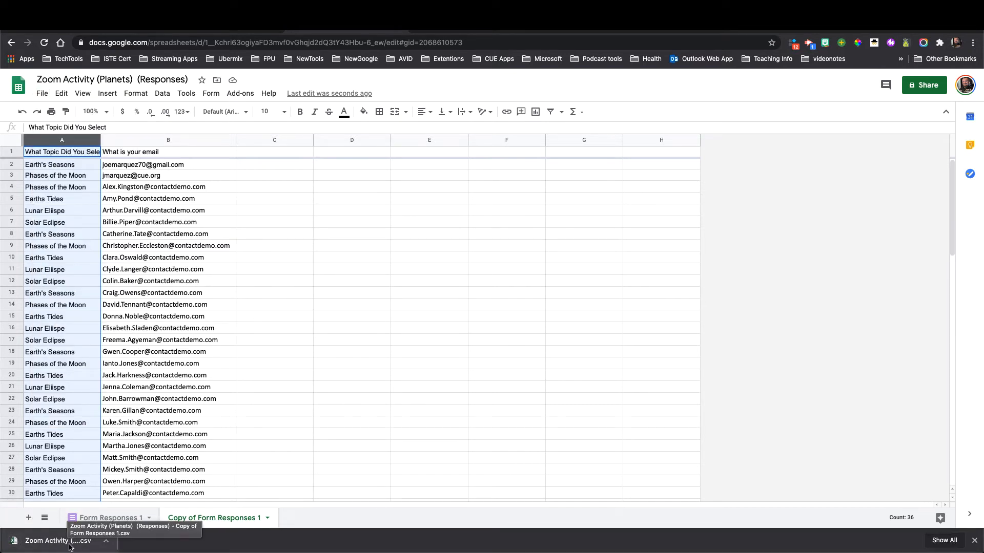
- Close the form tab, switch Chrome to the Zoom Meetings page, and launch the Zoom desktop app
{"action": "mouse_move", "coordinate": [678, 551]}
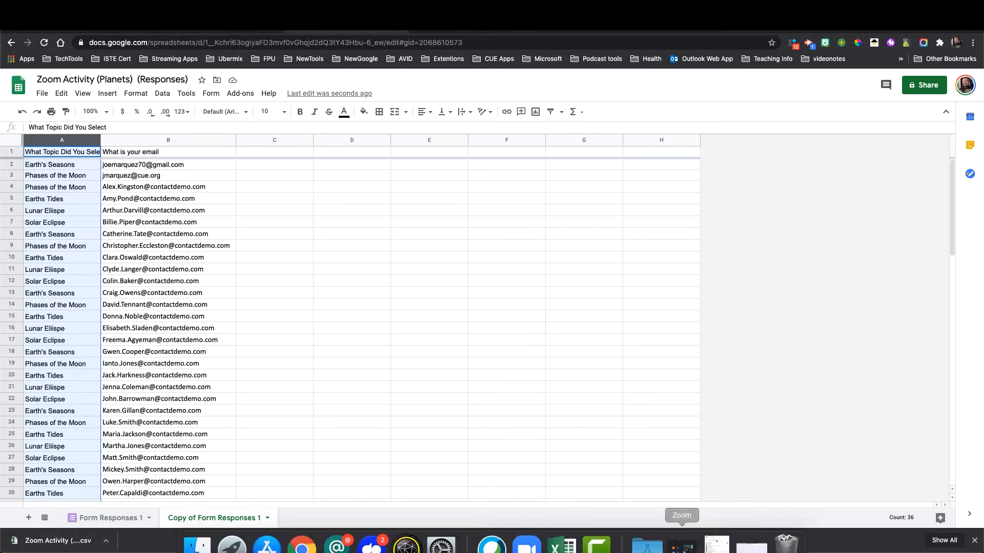
{"action": "left_click", "coordinate": [745, 535]}
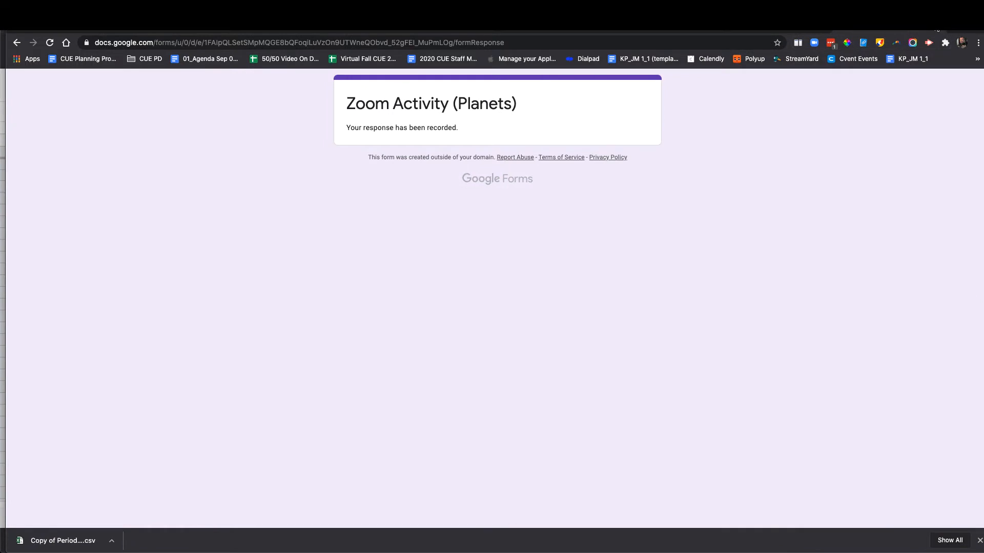
{"action": "left_click", "coordinate": [930, 26]}
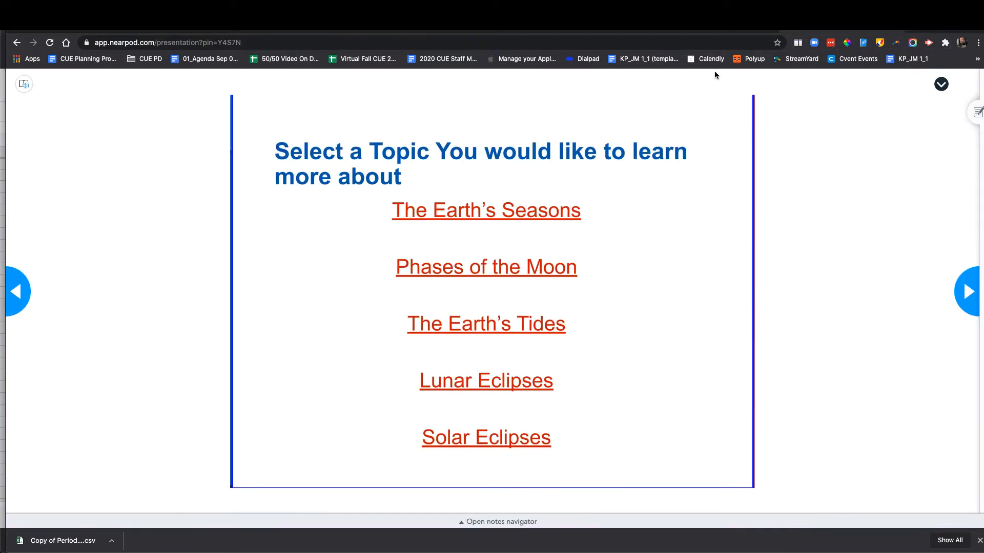
{"action": "left_click", "coordinate": [694, 25]}
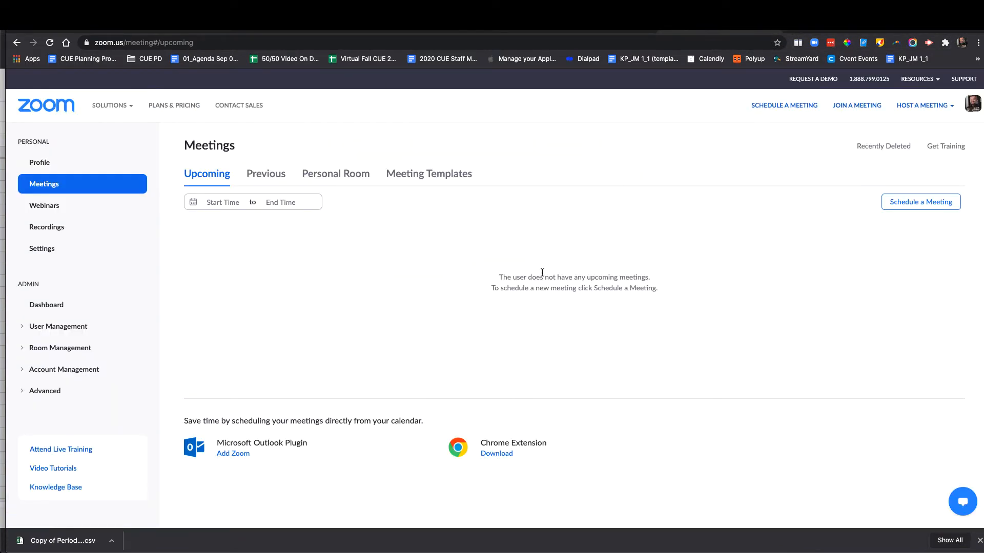
{"action": "mouse_move", "coordinate": [532, 552]}
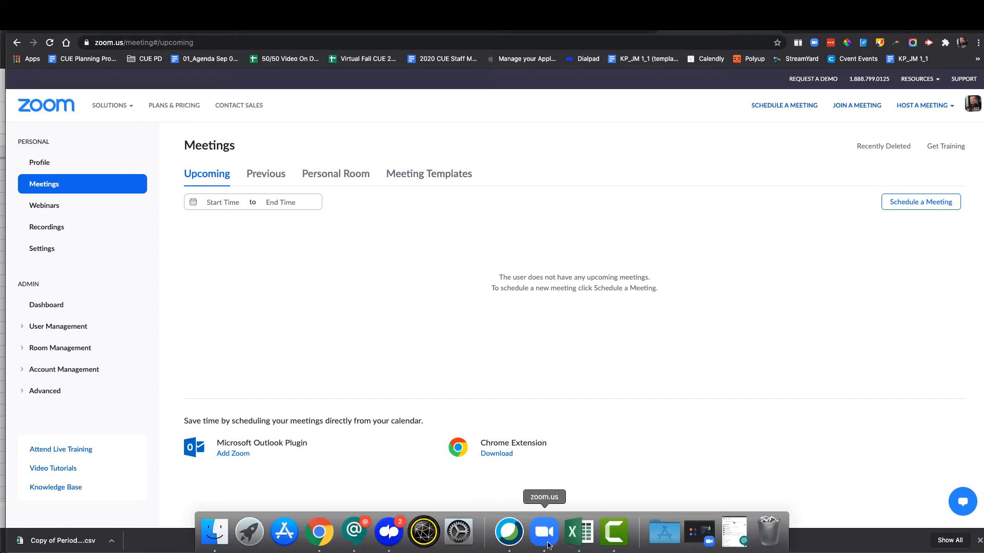
{"action": "left_click", "coordinate": [544, 535]}
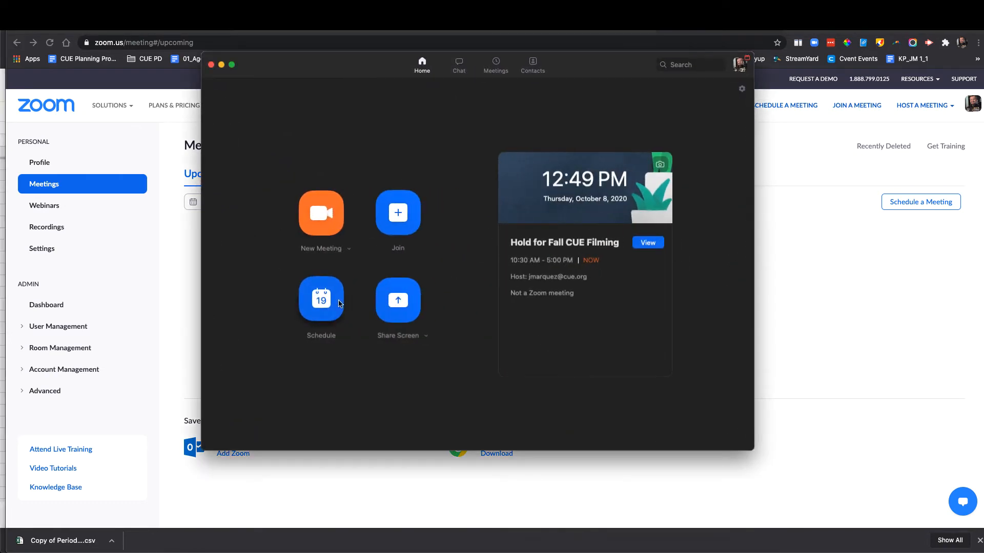
- Cancel scheduling in the desktop app, minimize it, and start Schedule a Meeting on the web portal
{"action": "left_click", "coordinate": [321, 299]}
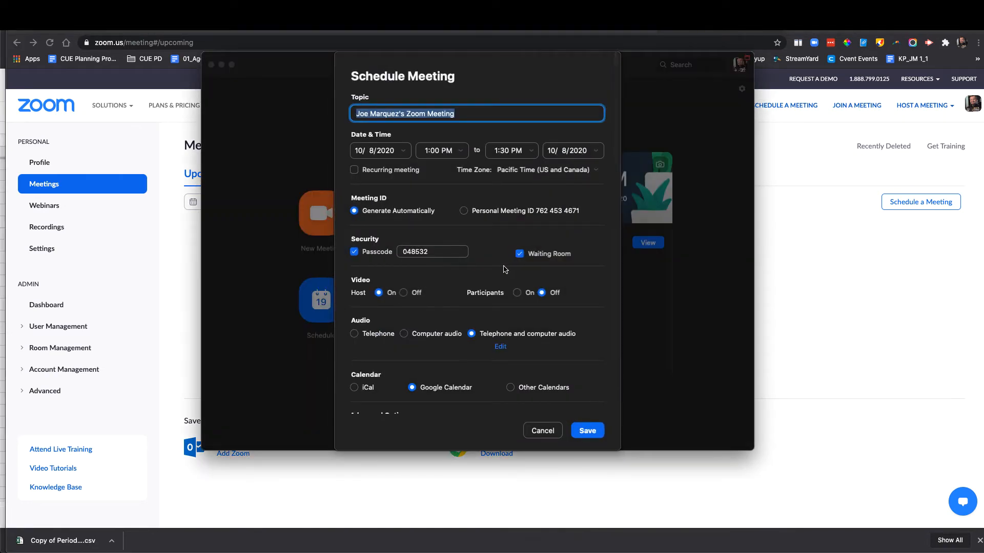
{"action": "scroll", "coordinate": [504, 272], "scroll_direction": "down", "scroll_amount": 2}
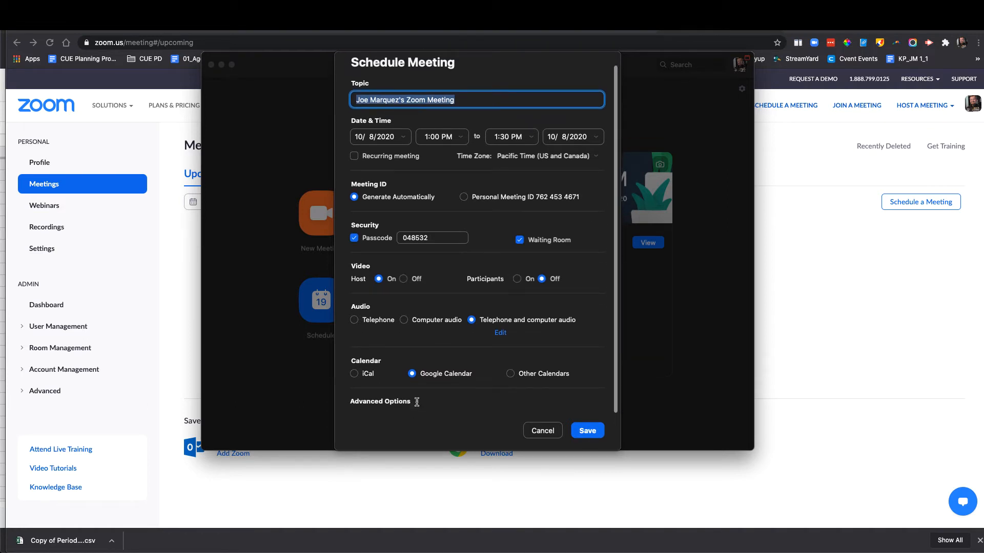
{"action": "left_click", "coordinate": [414, 401]}
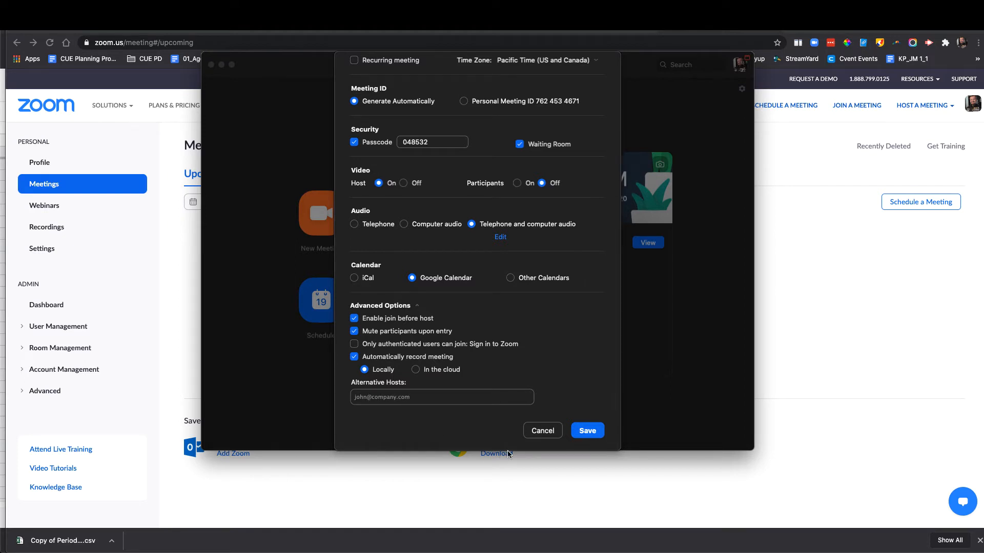
{"action": "left_click", "coordinate": [541, 432]}
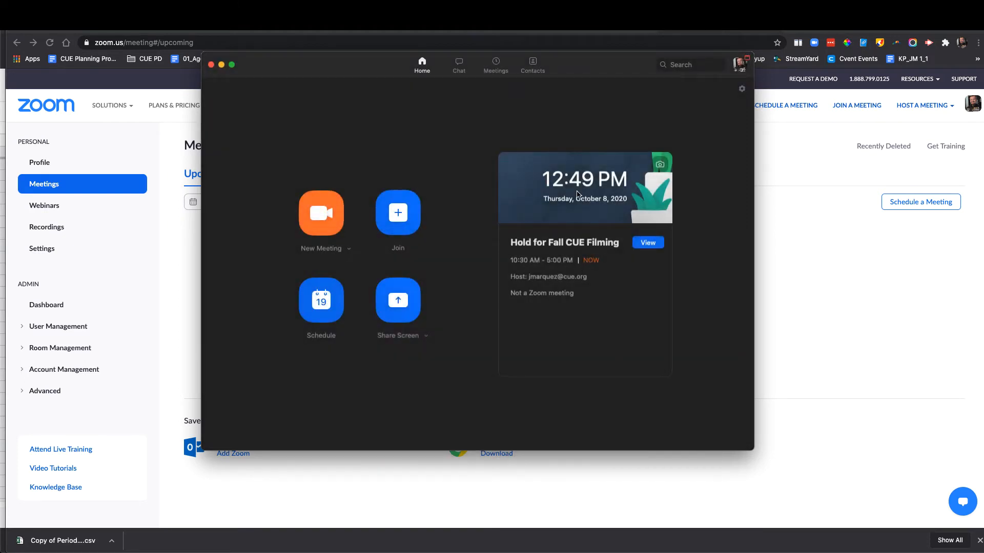
{"action": "left_click", "coordinate": [221, 65]}
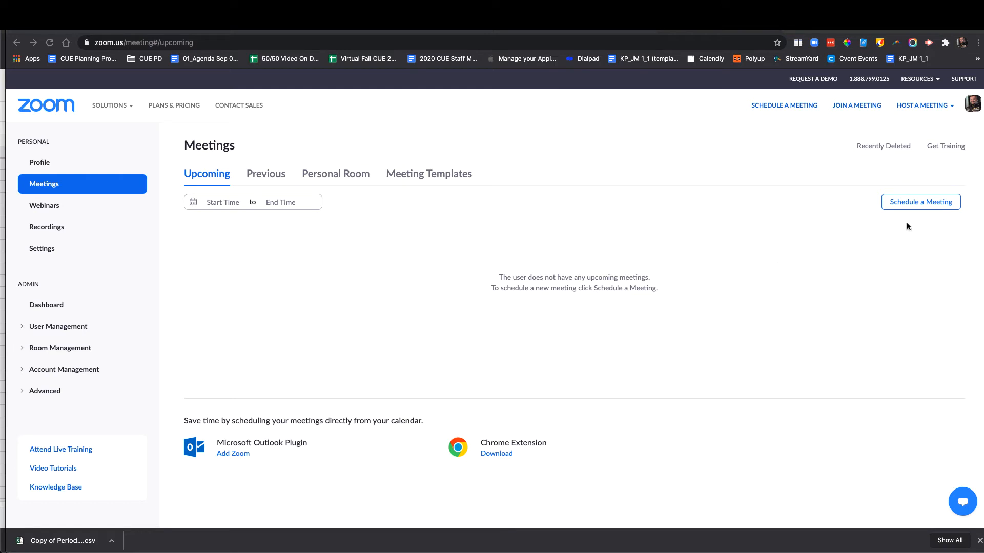
{"action": "left_click", "coordinate": [912, 204]}
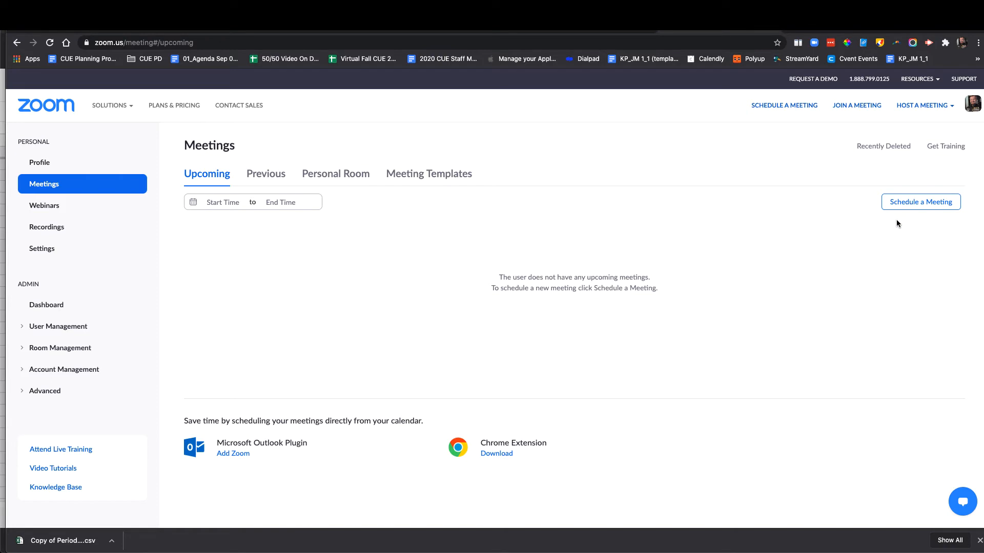
- On the Schedule a Meeting form, enable Breakout Room pre-assign and choose Import from CSV
{"action": "left_click", "coordinate": [906, 206]}
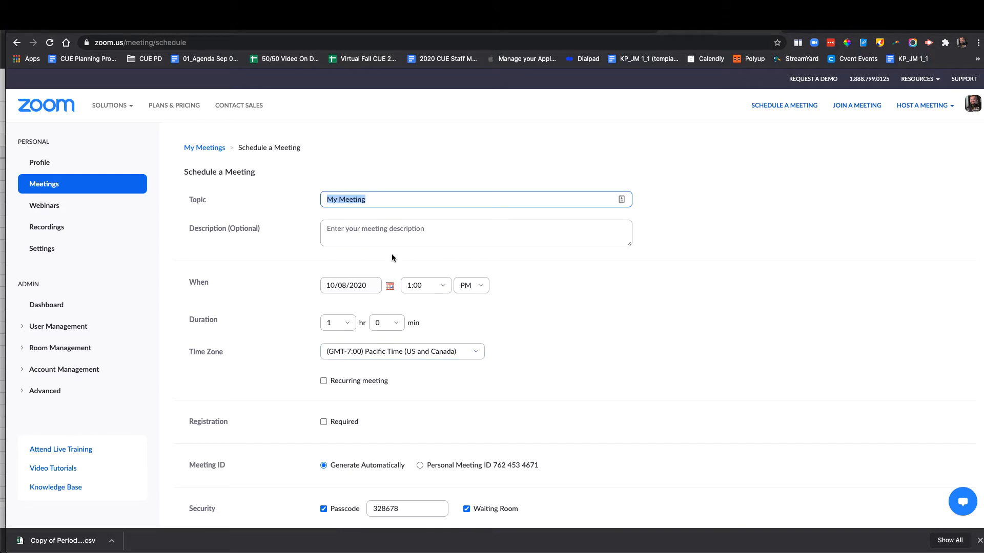
{"action": "scroll", "coordinate": [343, 160], "scroll_direction": "down", "scroll_amount": 1}
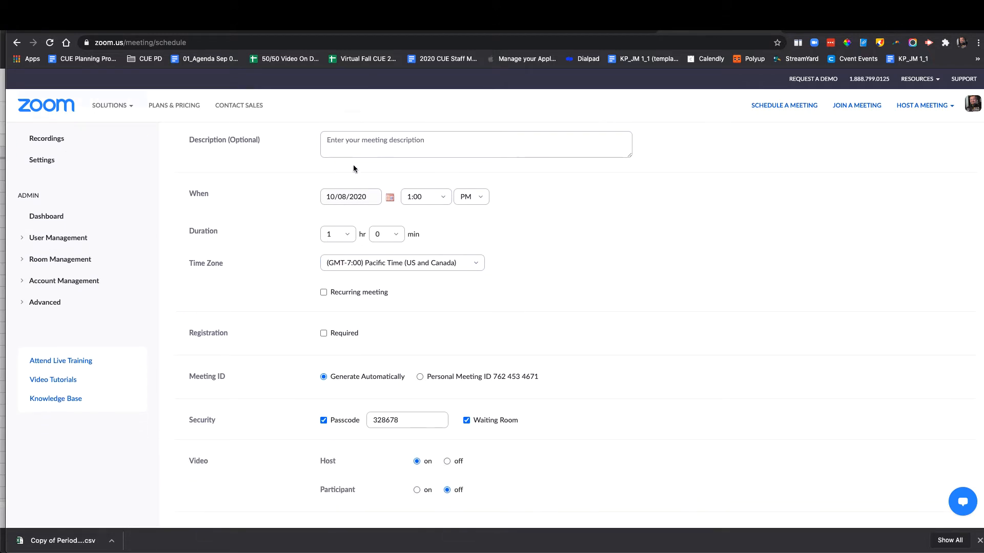
{"action": "scroll", "coordinate": [546, 277], "scroll_direction": "down", "scroll_amount": 10}
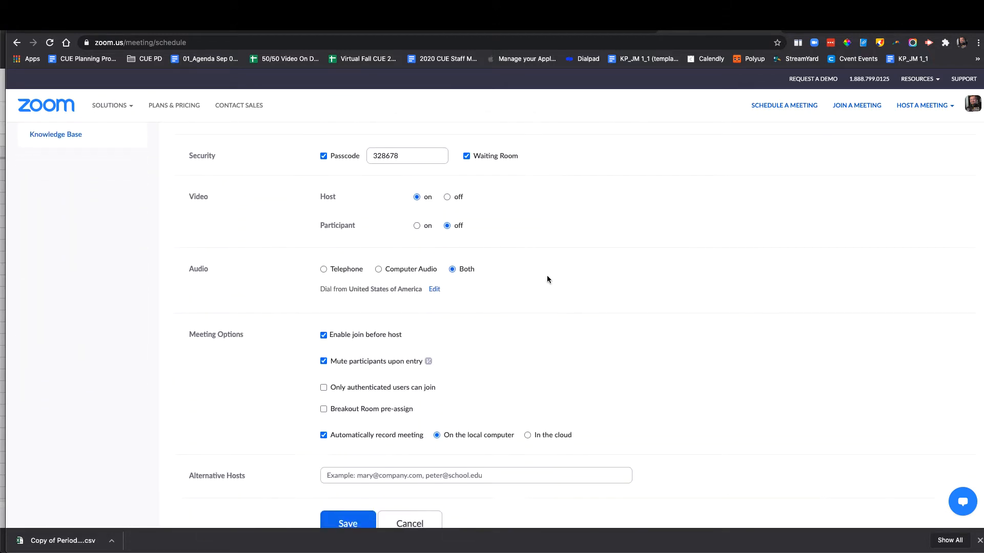
{"action": "scroll", "coordinate": [488, 342], "scroll_direction": "down", "scroll_amount": 2}
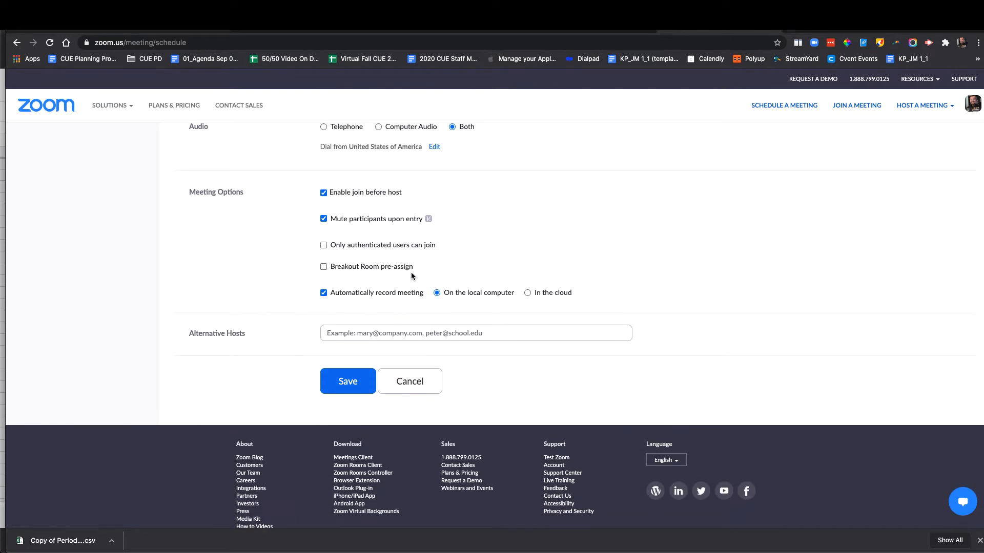
{"action": "left_click", "coordinate": [323, 266]}
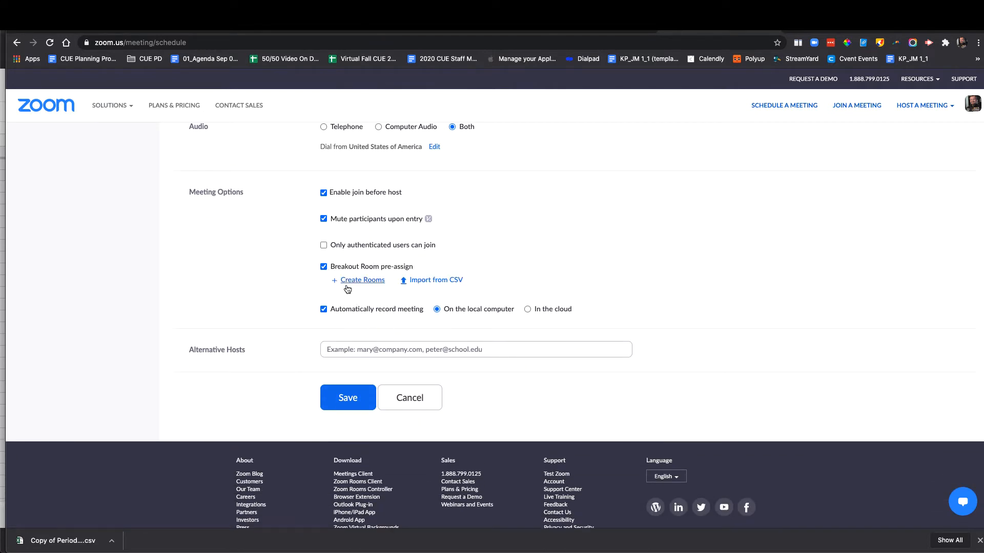
{"action": "left_click", "coordinate": [443, 285]}
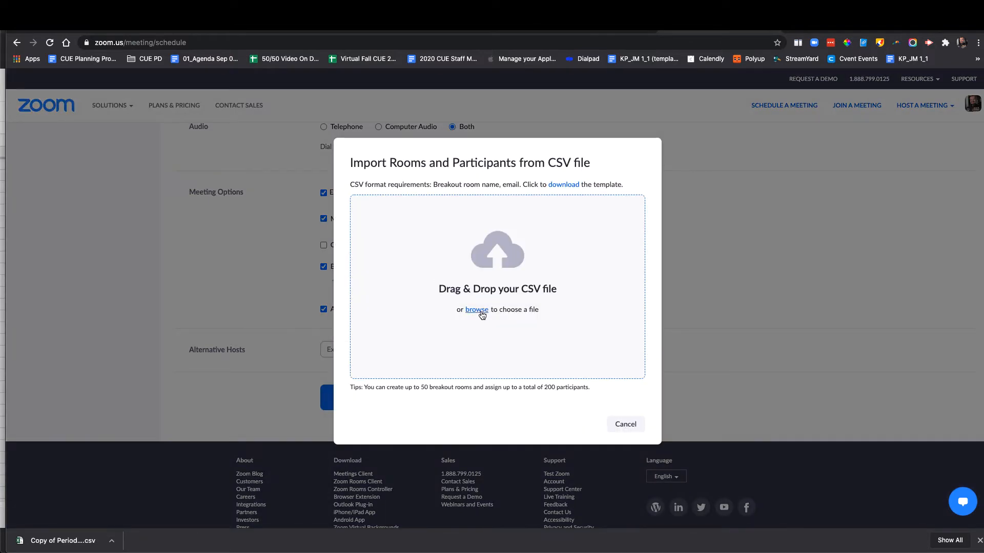
- Import the Zoom Activity responses CSV file as the breakout room assignments
{"action": "left_click", "coordinate": [476, 310]}
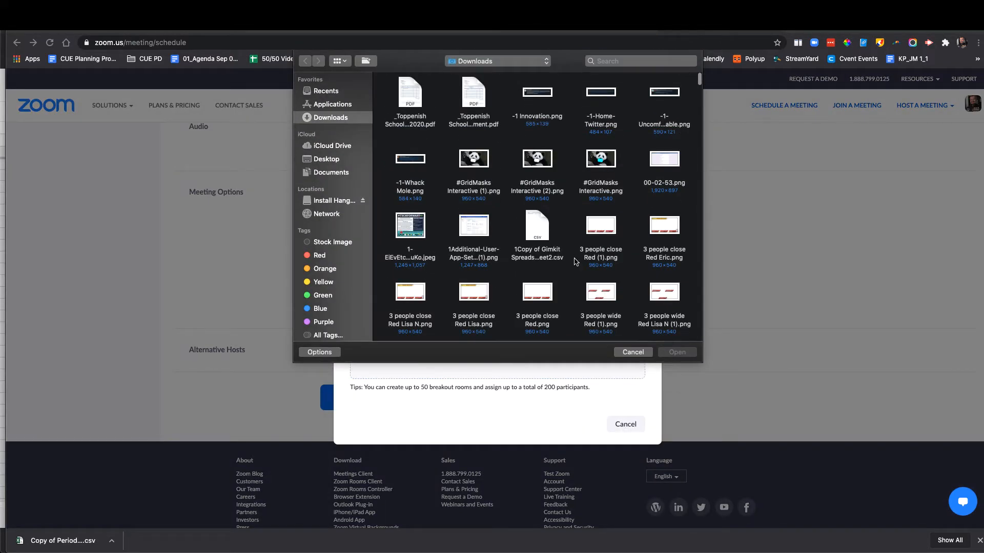
{"action": "scroll", "coordinate": [574, 262], "scroll_direction": "down", "scroll_amount": 10}
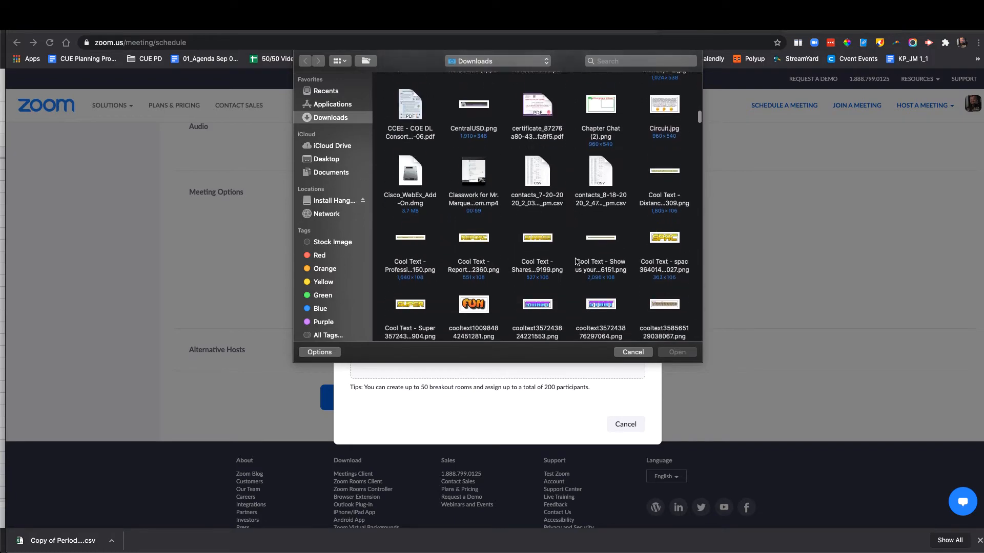
{"action": "scroll", "coordinate": [567, 210], "scroll_direction": "down", "scroll_amount": 15}
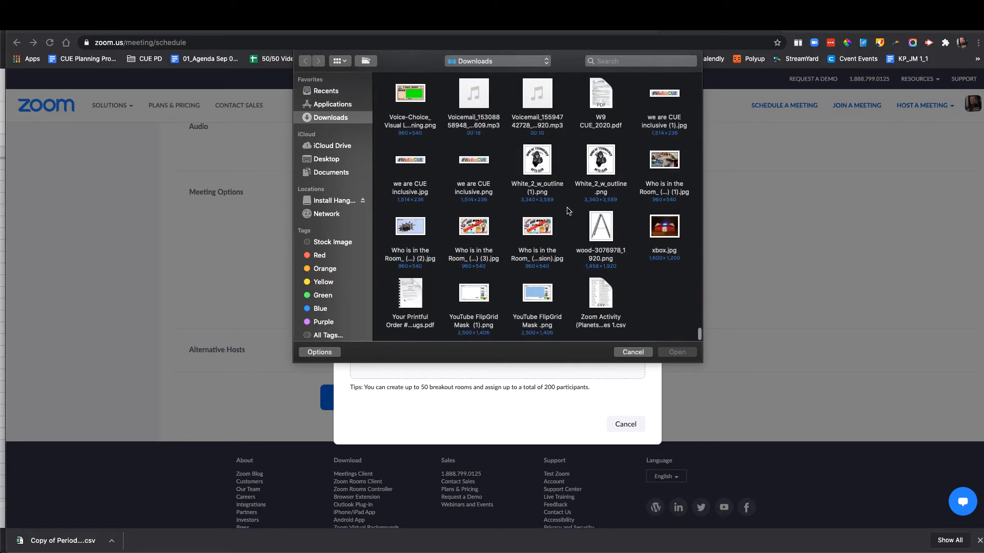
{"action": "left_click", "coordinate": [612, 306]}
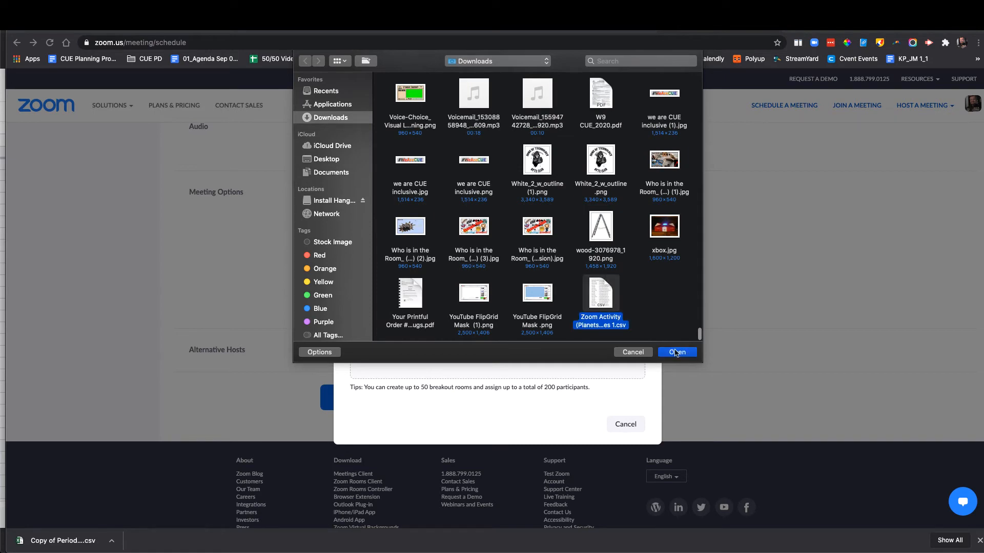
{"action": "left_click", "coordinate": [671, 352]}
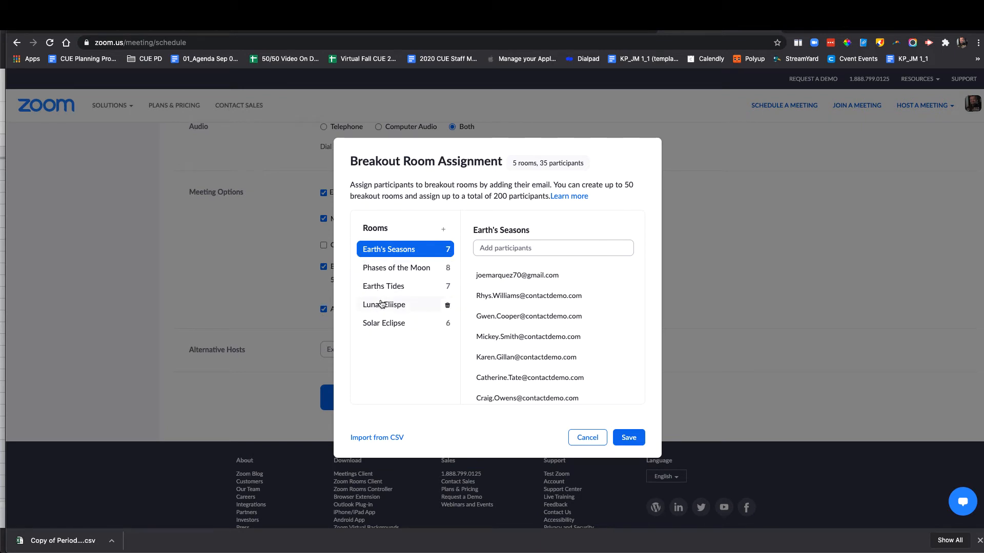
- Review the Phases of the Moon, Earths Tides, Lunar Eclipse and Solar Eclipse participants, then save
{"action": "left_click", "coordinate": [391, 271]}
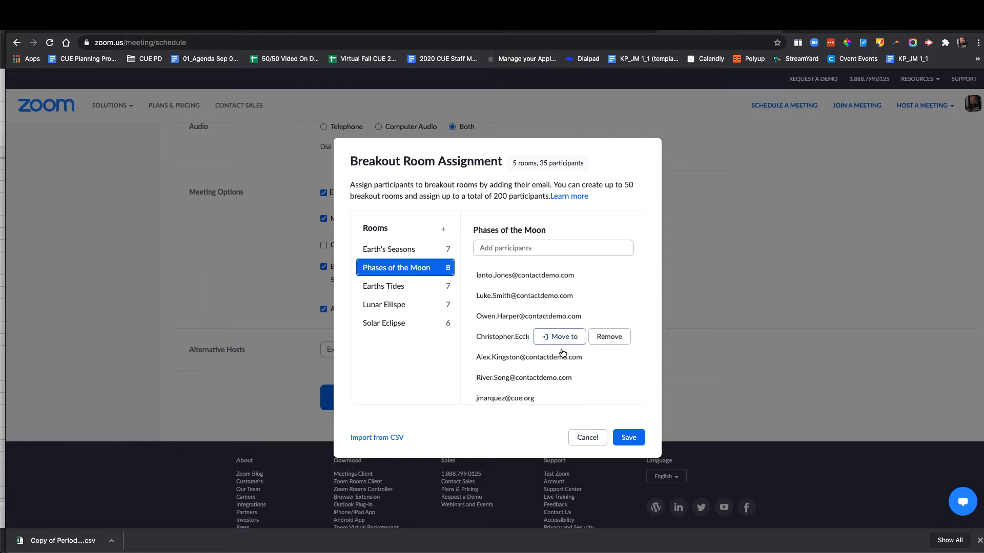
{"action": "scroll", "coordinate": [562, 351], "scroll_direction": "down", "scroll_amount": 1}
{"action": "left_click", "coordinate": [393, 288]}
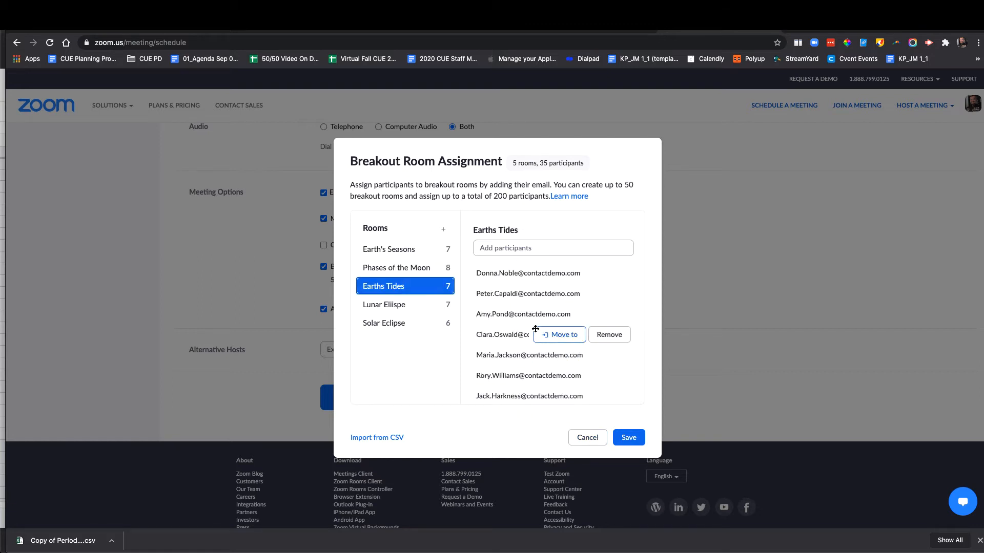
{"action": "left_click", "coordinate": [385, 308]}
{"action": "left_click", "coordinate": [386, 324]}
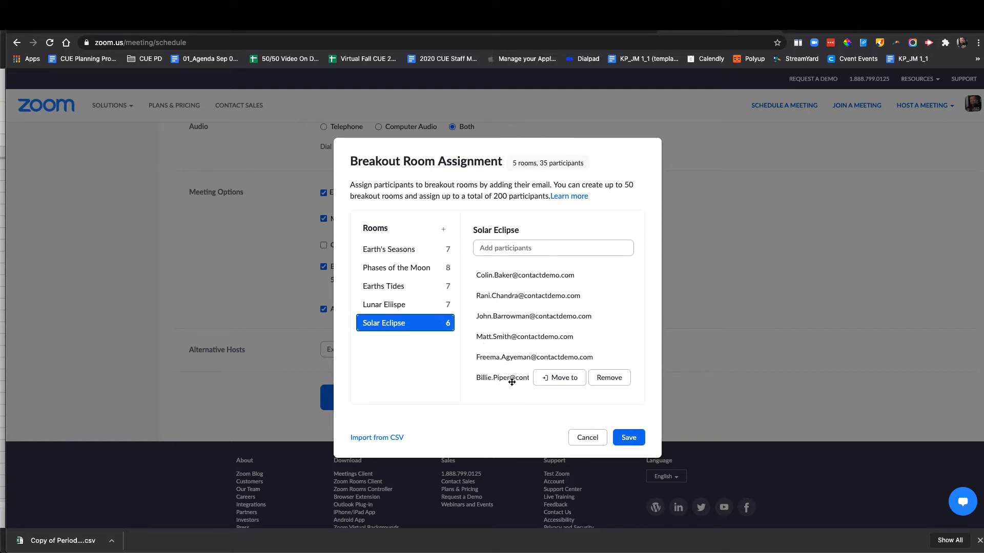
{"action": "left_click", "coordinate": [629, 438]}
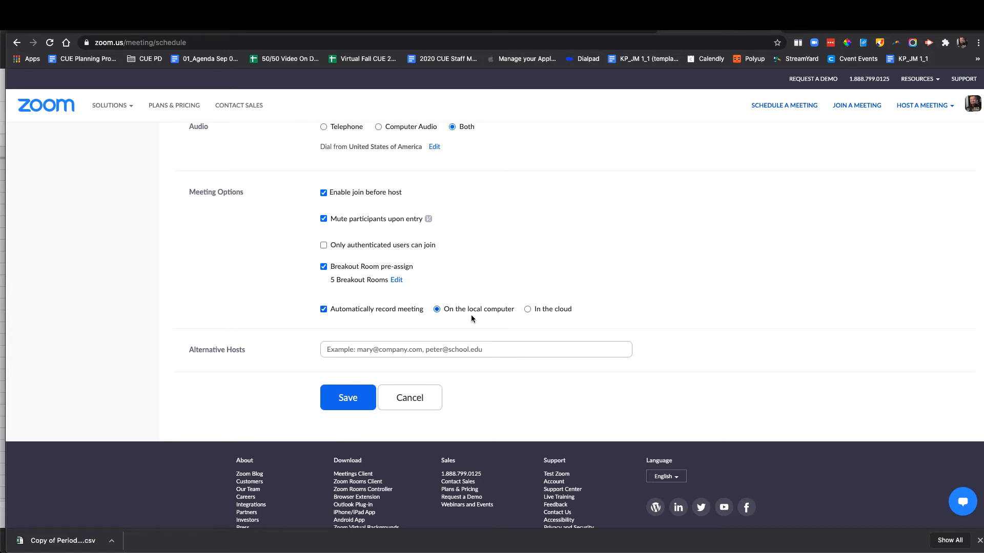
{"action": "scroll", "coordinate": [564, 305], "scroll_direction": "up", "scroll_amount": 10}
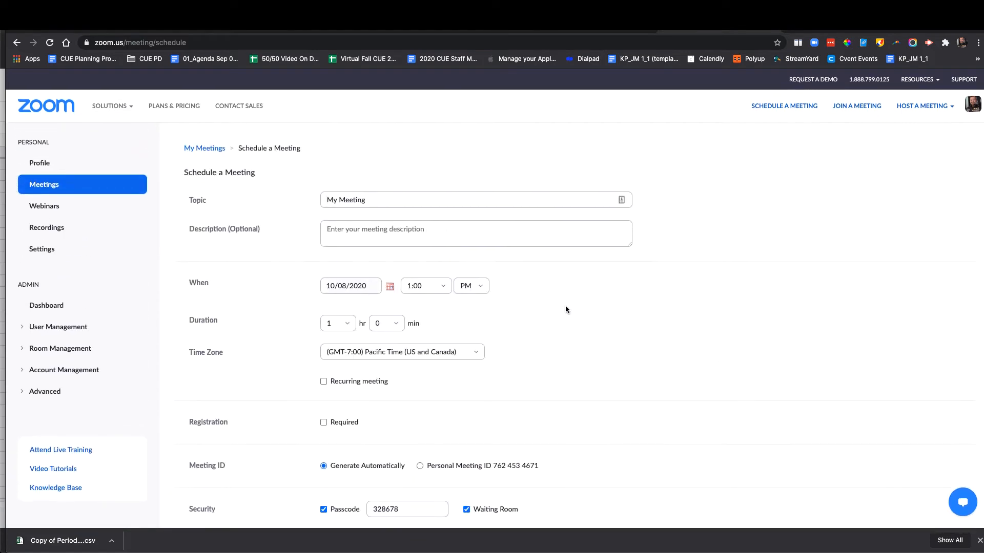
- Save the scheduled 'My Meeting', start it, and let the browser launch the Zoom app
{"action": "scroll", "coordinate": [566, 309], "scroll_direction": "down", "scroll_amount": 10}
{"action": "left_click", "coordinate": [338, 288]}
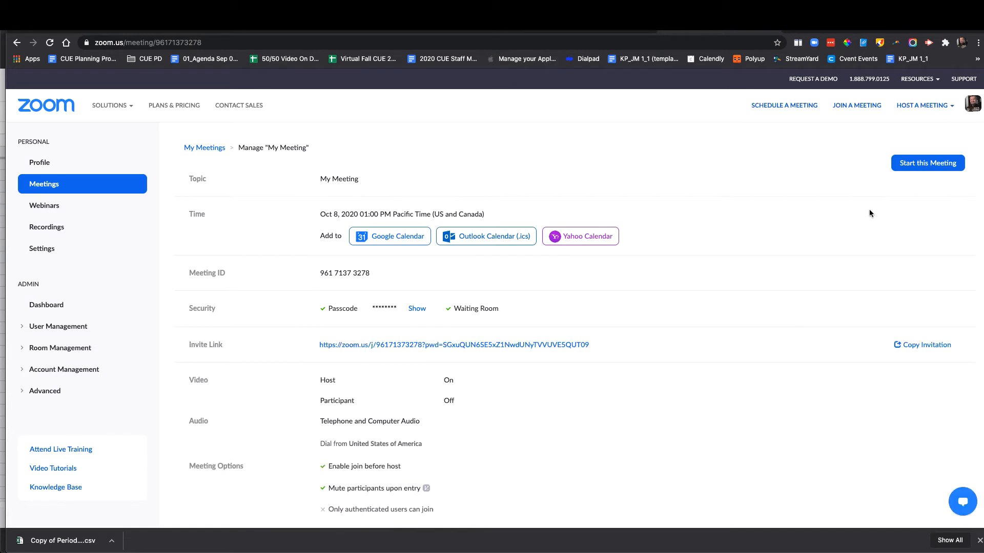
{"action": "left_click", "coordinate": [930, 163]}
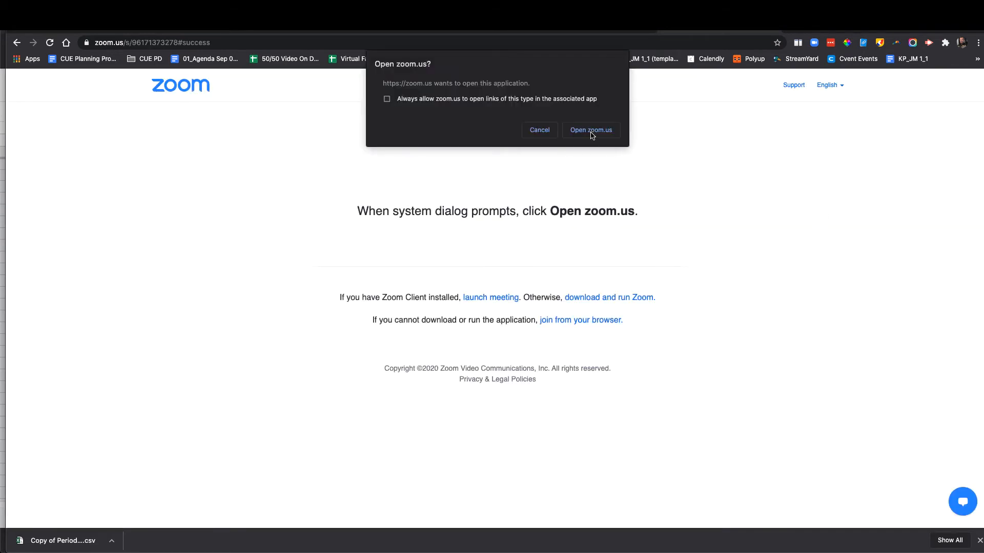
{"action": "left_click", "coordinate": [589, 134]}
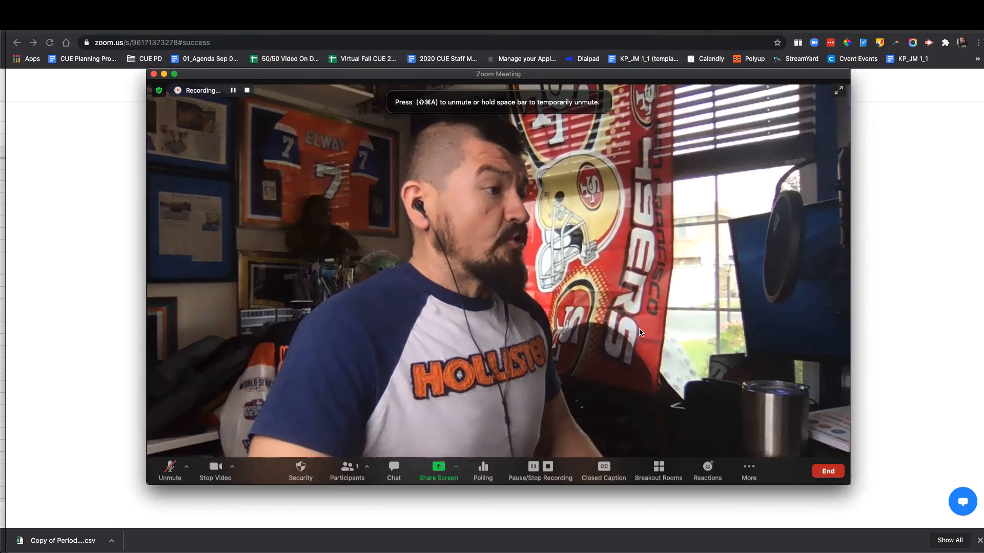
- Show the Breakout Rooms panel with its five pre-assigned topic rooms and move it lower
{"action": "left_click", "coordinate": [658, 468]}
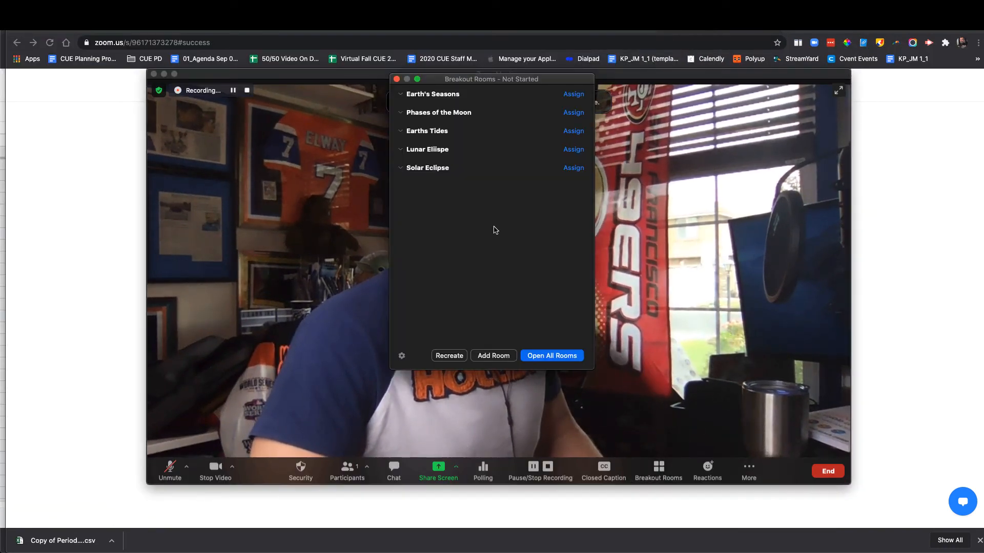
{"action": "mouse_move", "coordinate": [519, 114]}
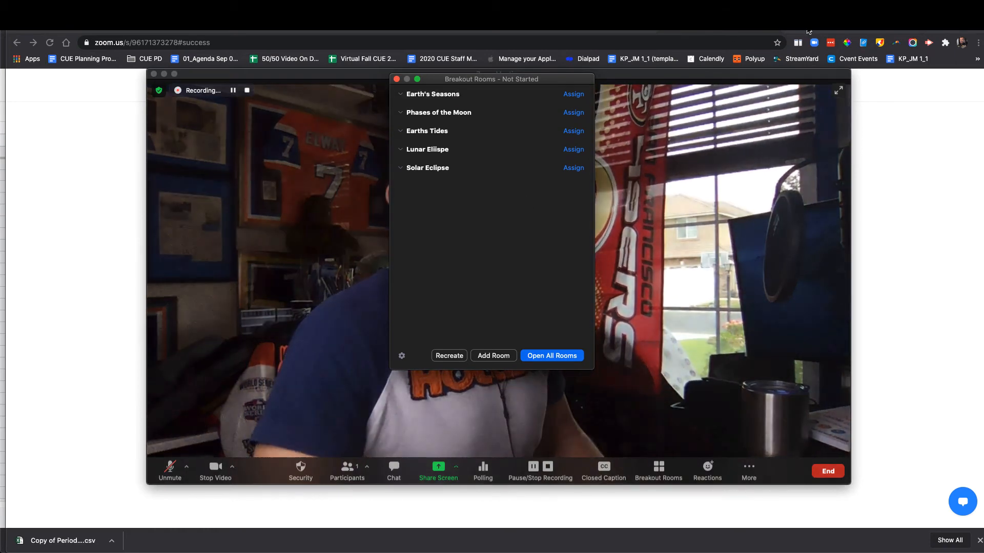
{"action": "left_click", "coordinate": [636, 23]}
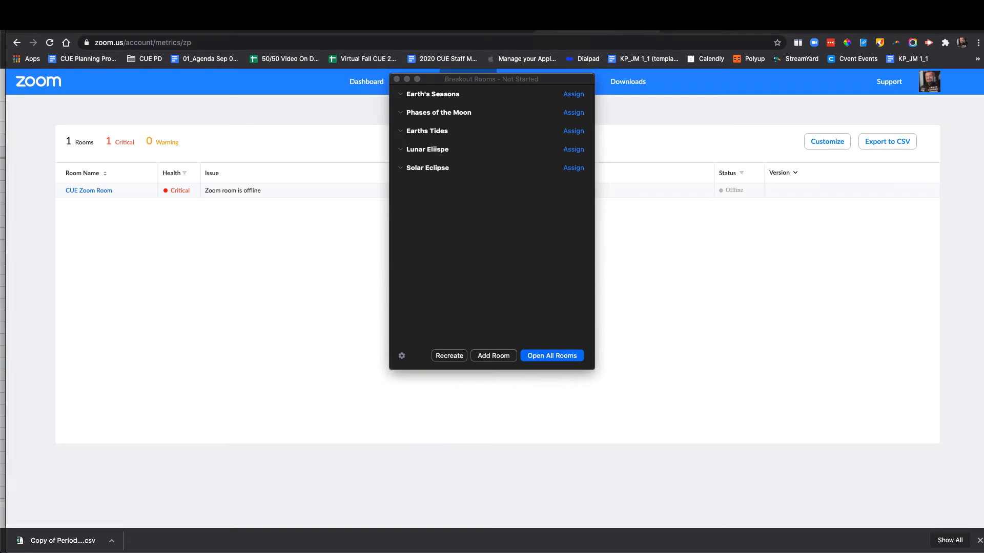
{"action": "left_click_drag", "start_coordinate": [520, 79], "coordinate": [523, 133]}
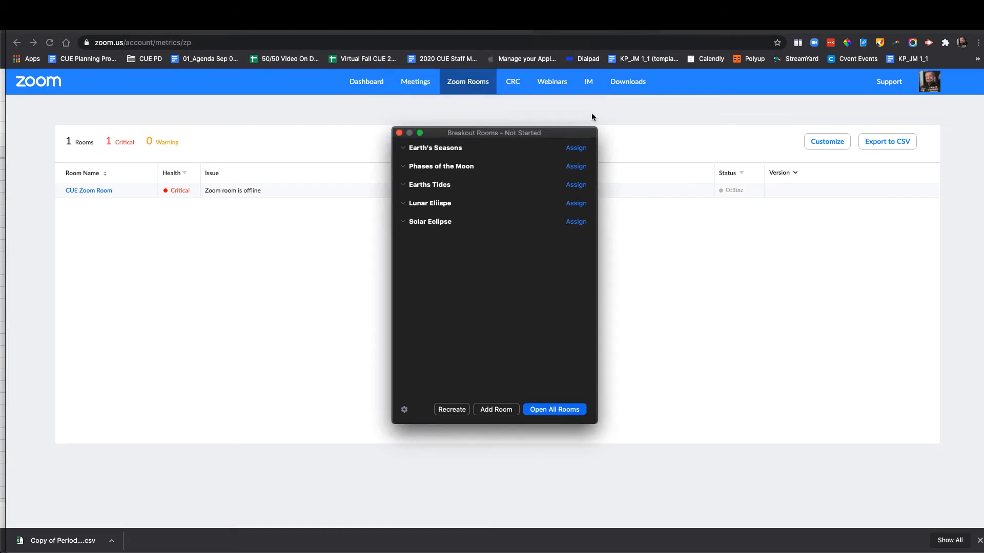
{"action": "left_click", "coordinate": [691, 31]}
- Return to the meeting details page and copy the meeting's invite link
{"action": "left_click", "coordinate": [17, 42]}
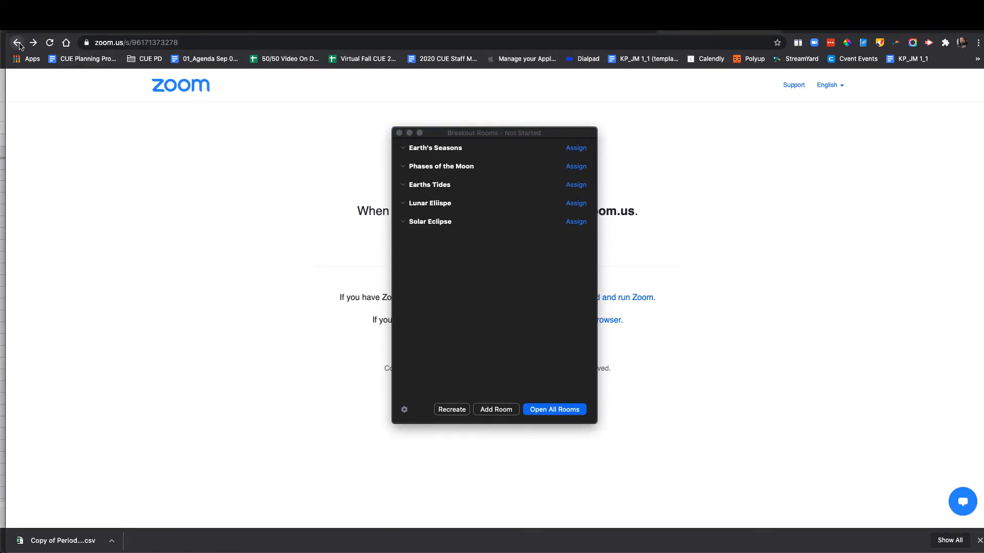
{"action": "left_click_drag", "start_coordinate": [475, 133], "coordinate": [721, 233]}
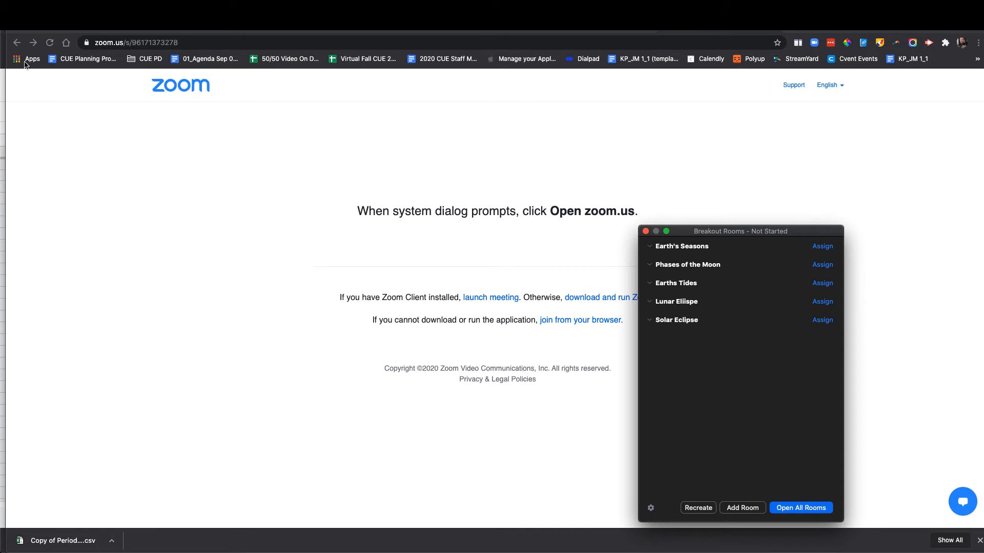
{"action": "left_click", "coordinate": [19, 43]}
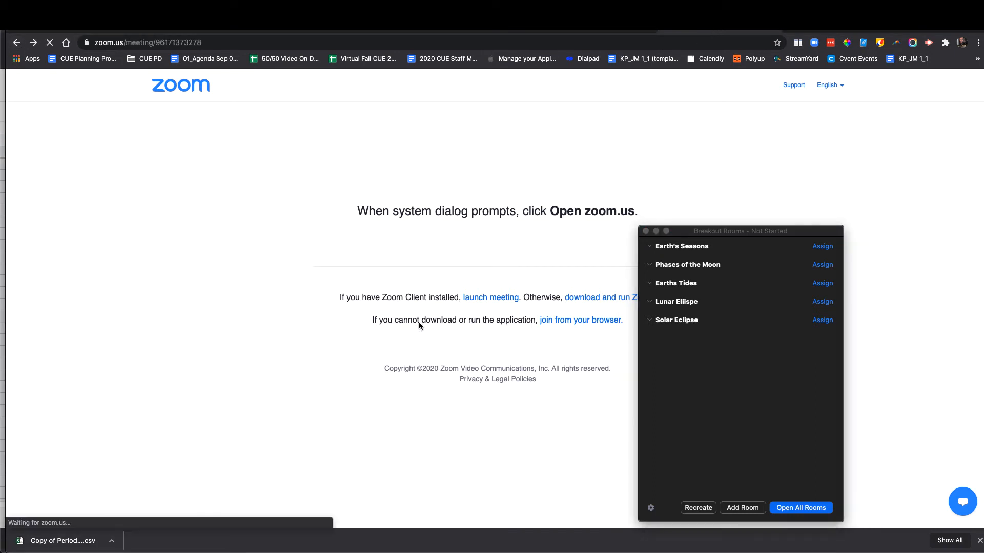
{"action": "right_click", "coordinate": [467, 379]}
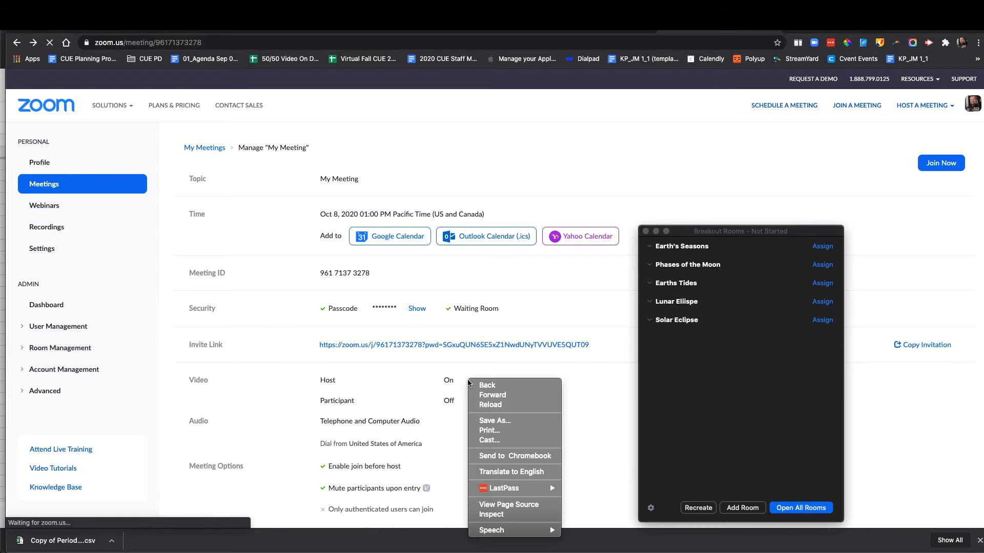
{"action": "right_click", "coordinate": [454, 345]}
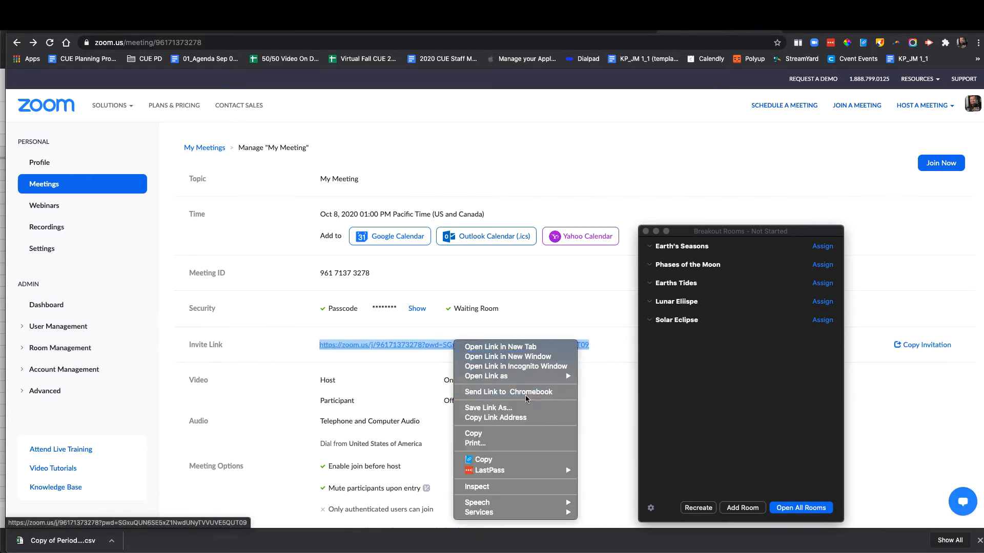
{"action": "left_click", "coordinate": [515, 419]}
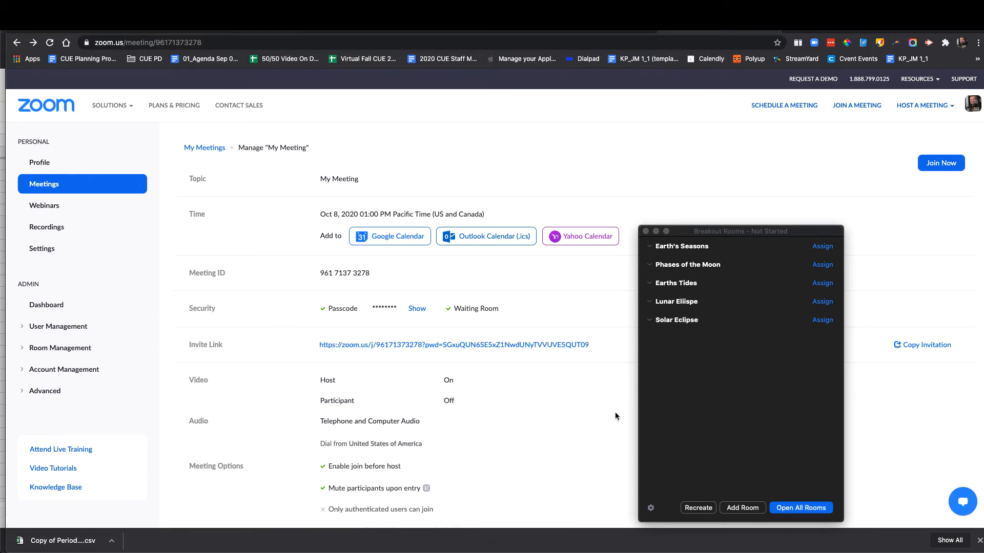
- Paste the invite link into a new tab in the other browser window and load it
{"action": "mouse_move", "coordinate": [740, 551]}
{"action": "left_click", "coordinate": [938, 33]}
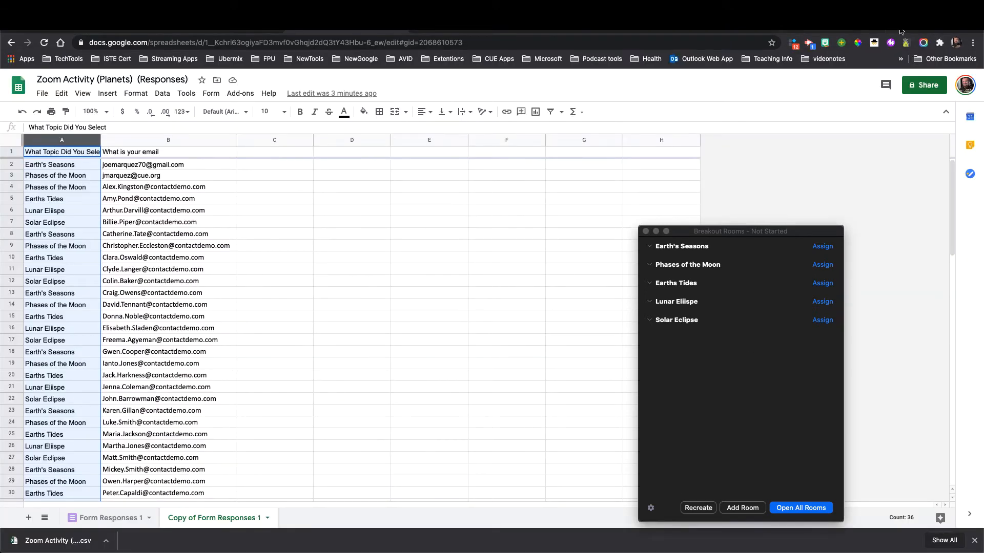
{"action": "key", "text": "super+t"}
{"action": "right_click", "coordinate": [442, 40]}
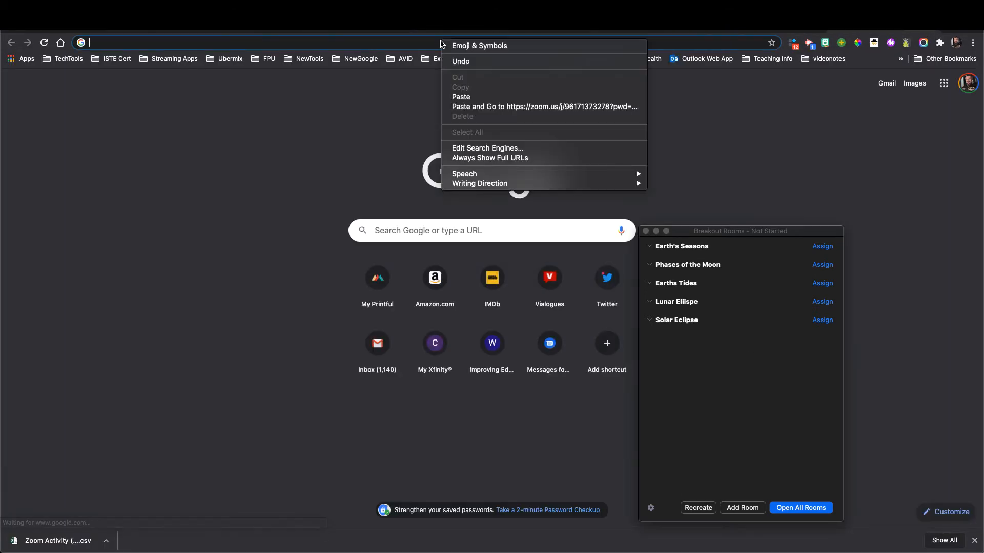
{"action": "left_click", "coordinate": [533, 107]}
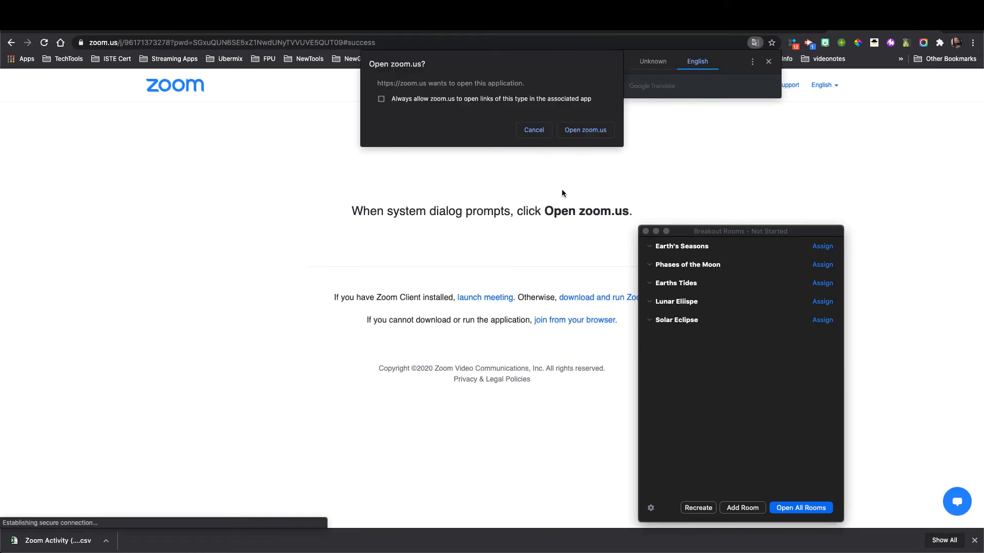
- Dismiss the translation and open-app prompts and choose to join from the browser
{"action": "left_click_drag", "start_coordinate": [727, 232], "coordinate": [803, 153]}
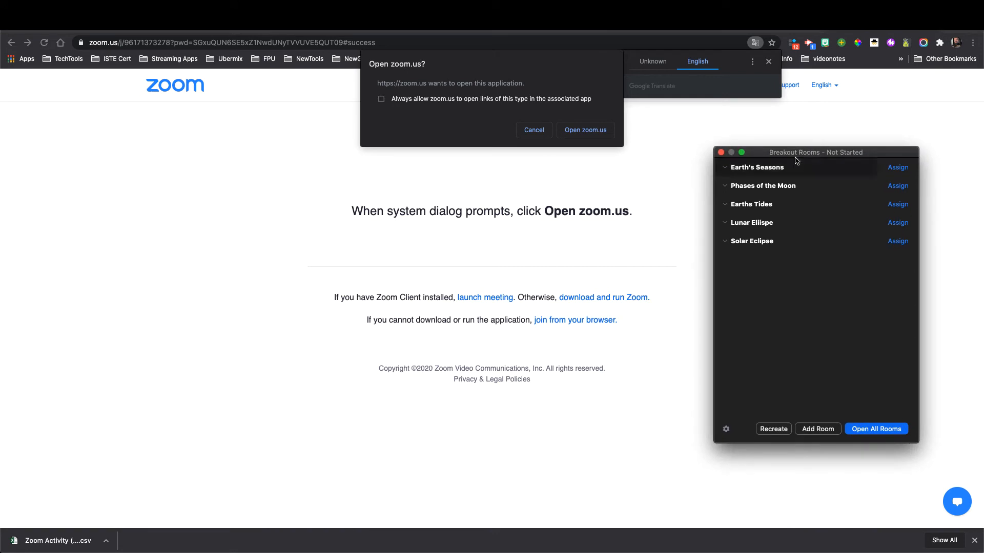
{"action": "left_click", "coordinate": [584, 327]}
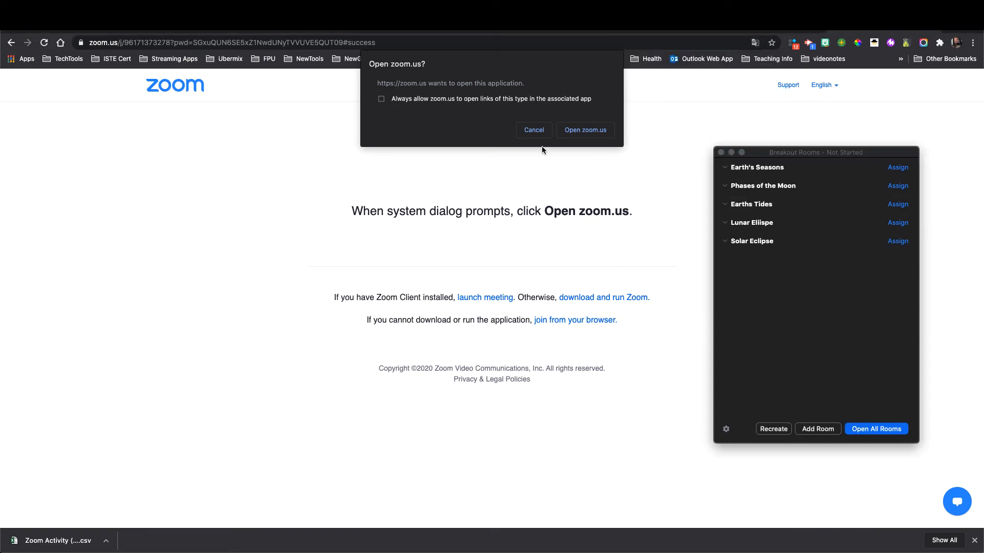
{"action": "left_click", "coordinate": [534, 131]}
{"action": "left_click", "coordinate": [578, 322]}
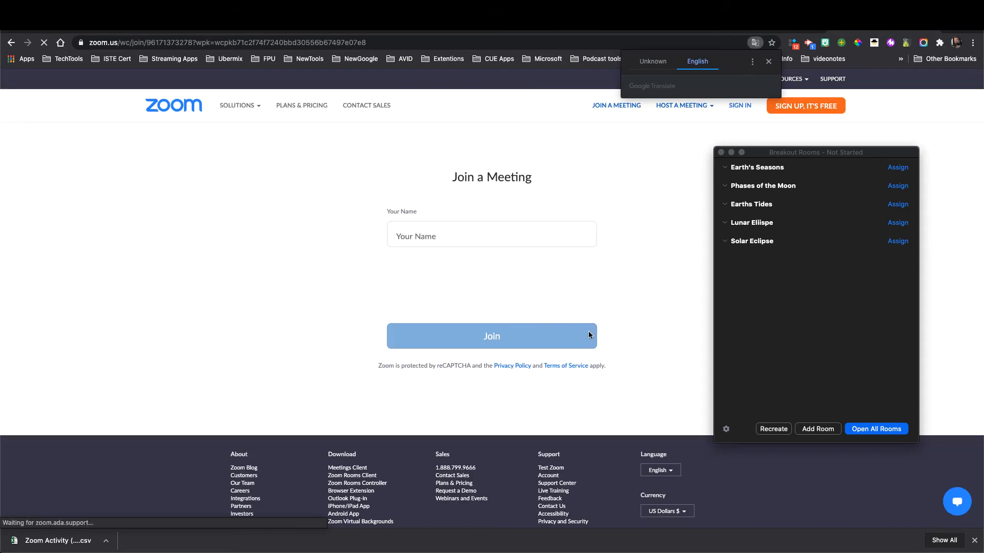
- Enter a test participant name, pass the not-a-robot check, and join the meeting
{"action": "left_click", "coordinate": [427, 235]}
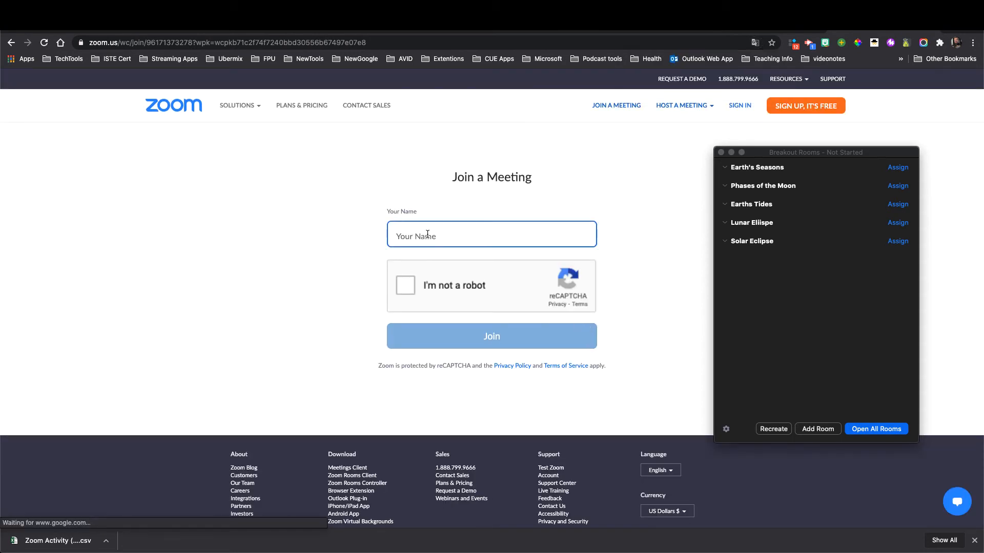
{"action": "type", "text": "Joe"}
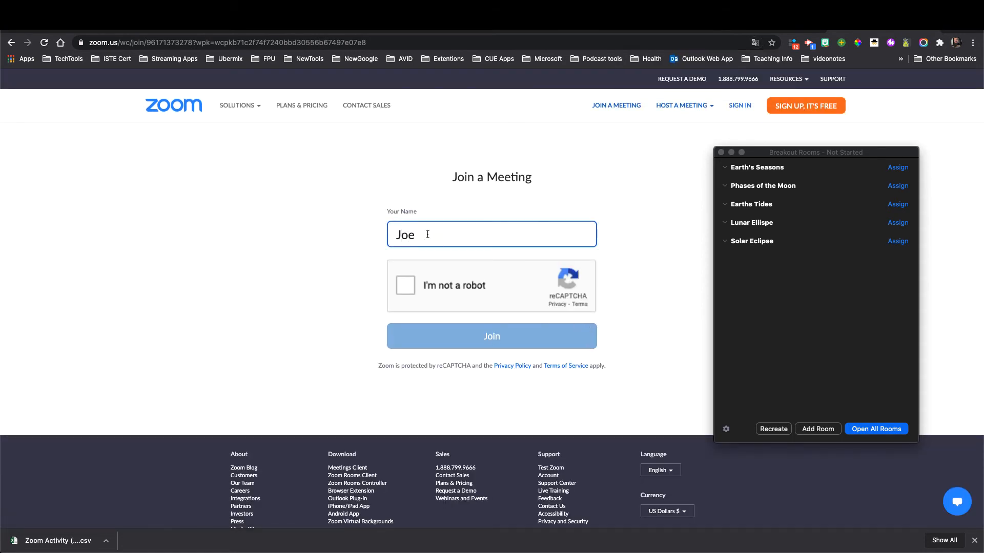
{"action": "left_click", "coordinate": [406, 285]}
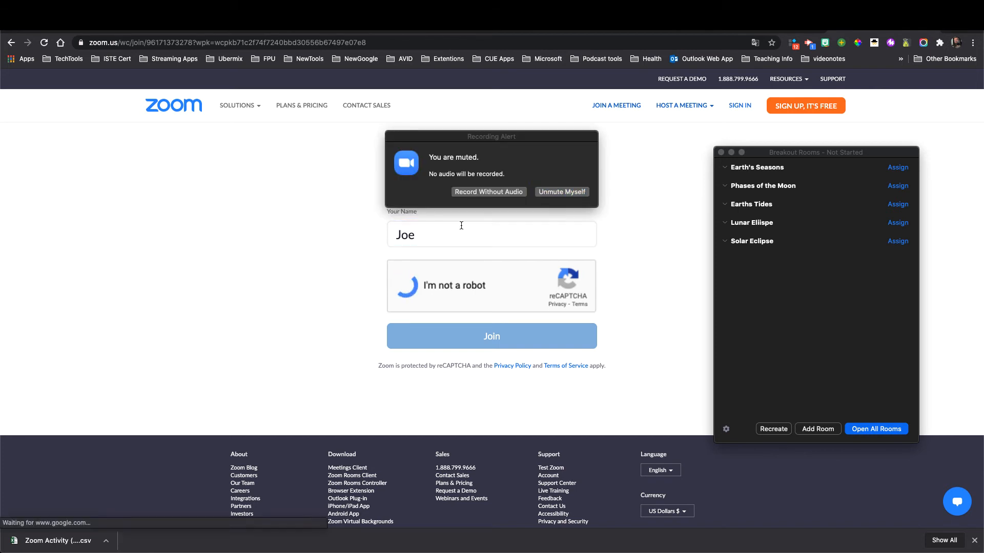
{"action": "left_click", "coordinate": [538, 341]}
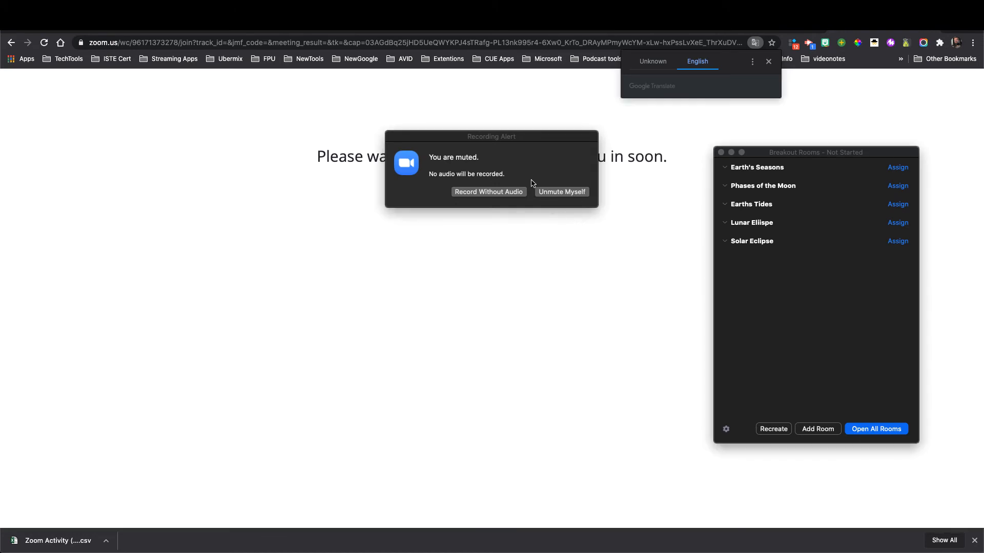
- Move the waiting-room browser window aside so the host's meeting window is in front
{"action": "mouse_move", "coordinate": [667, 549]}
{"action": "left_click_drag", "start_coordinate": [962, 28], "coordinate": [970, 131]}
{"action": "left_click_drag", "start_coordinate": [937, 72], "coordinate": [592, 98]}
{"action": "left_click", "coordinate": [733, 74]}
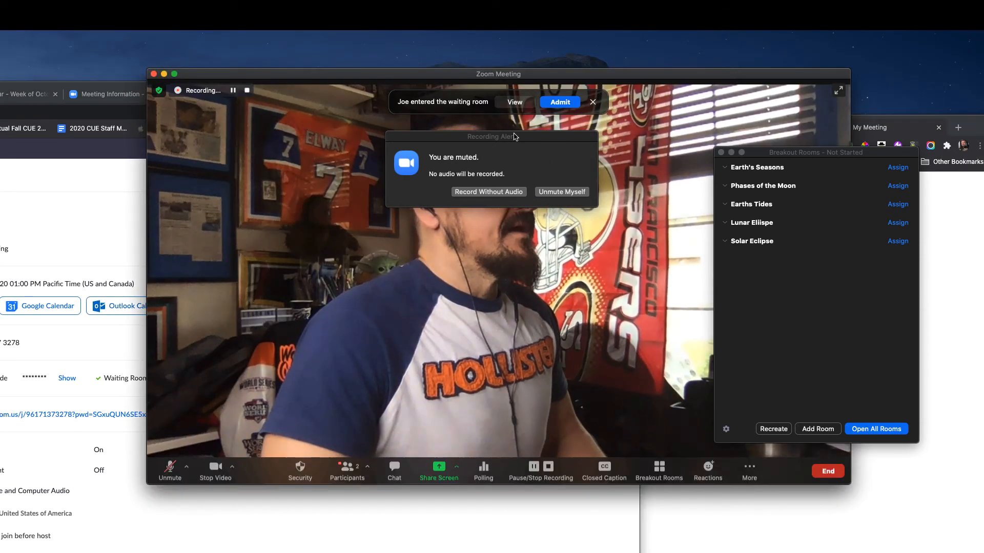
- Admit the waiting test participant and open all five breakout rooms
{"action": "left_click", "coordinate": [559, 101]}
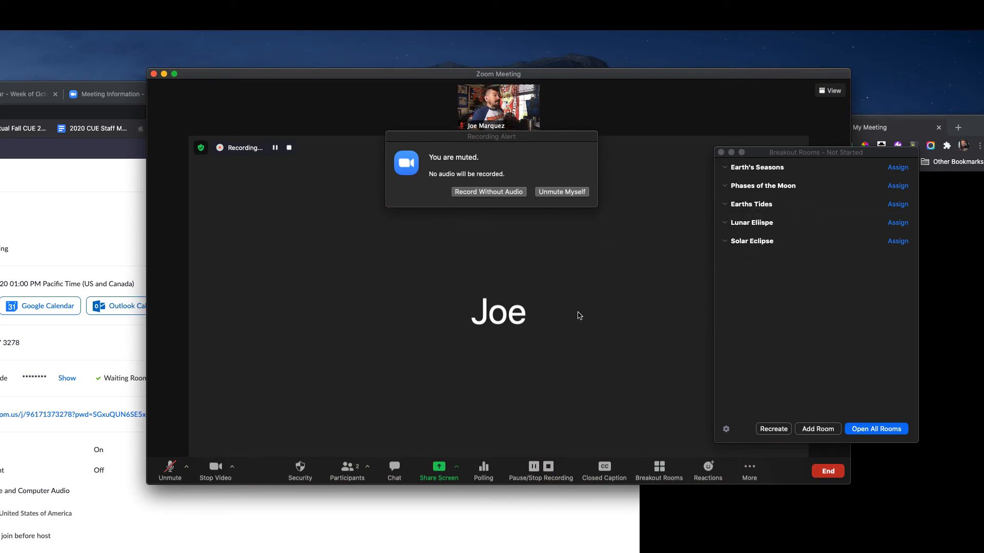
{"action": "left_click_drag", "start_coordinate": [849, 156], "coordinate": [898, 29]}
{"action": "mouse_move", "coordinate": [884, 46]}
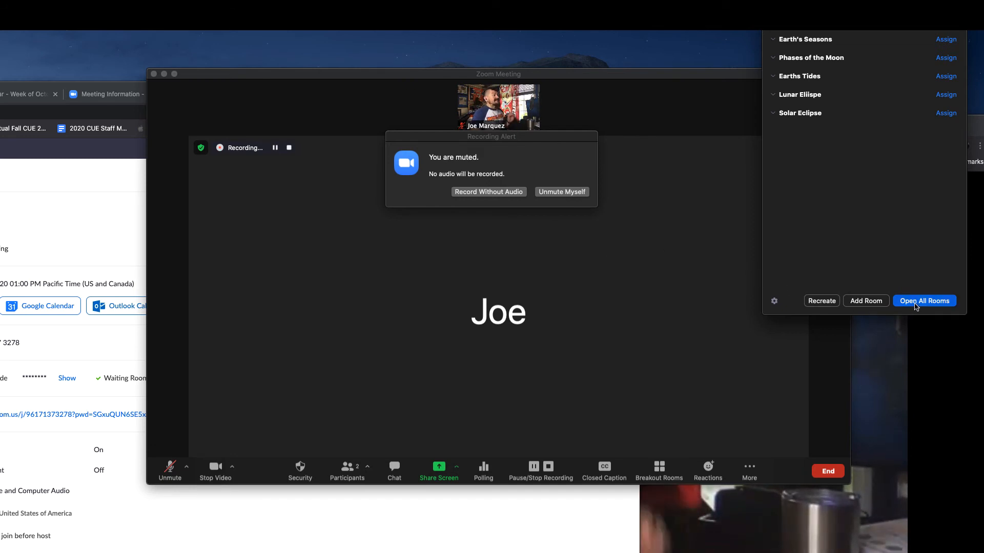
{"action": "left_click", "coordinate": [916, 302]}
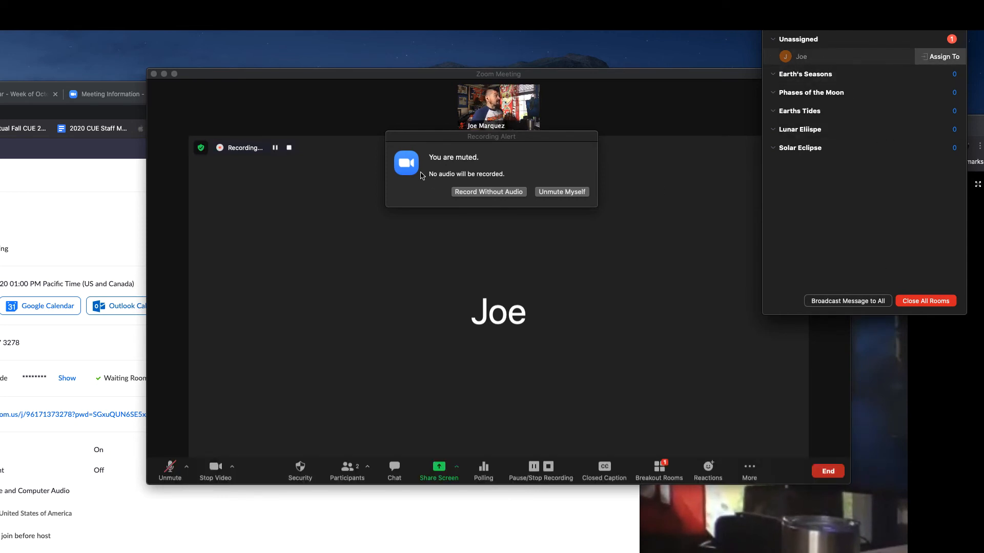
{"action": "left_click", "coordinate": [111, 93]}
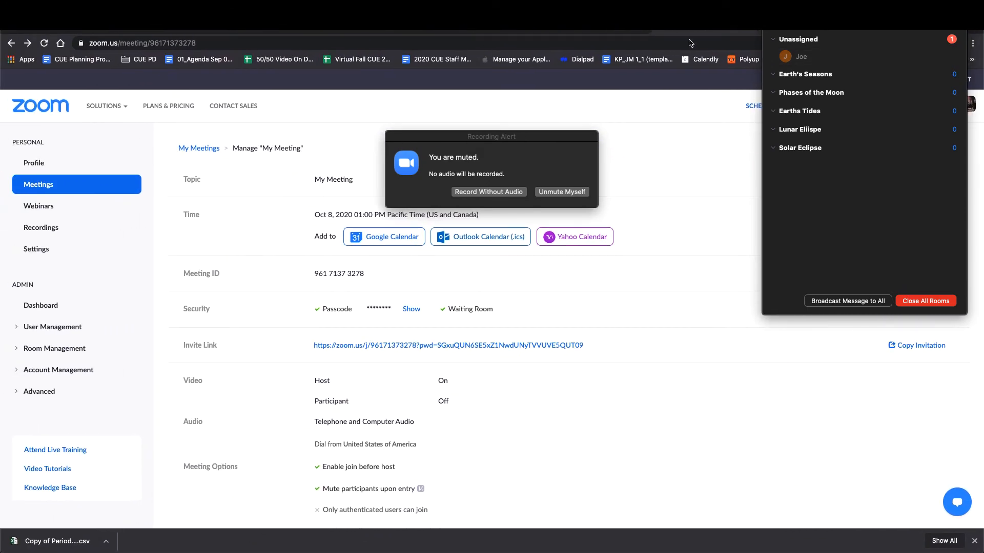
{"action": "left_click_drag", "start_coordinate": [848, 31], "coordinate": [852, 115]}
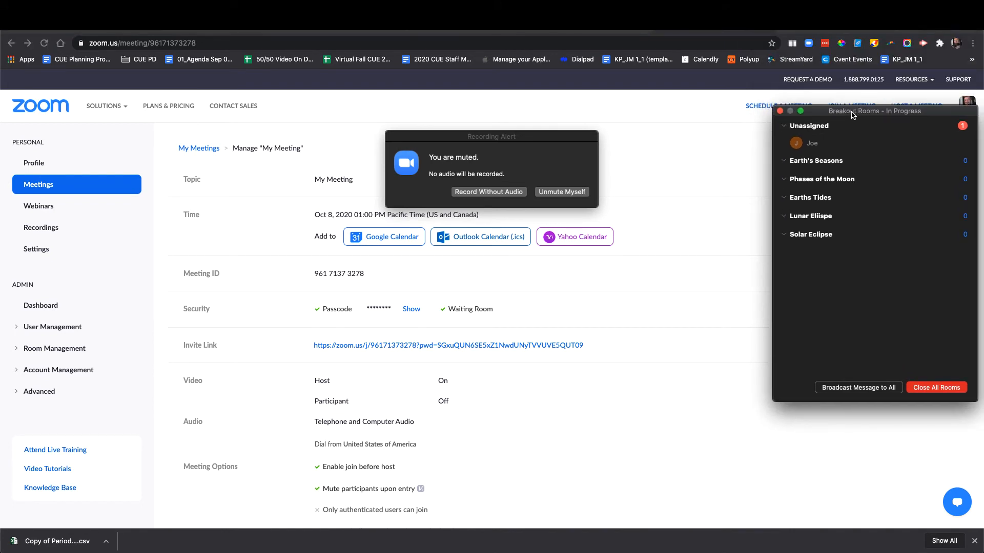
- Enlarge the participant's browser view of the meeting, then show the Unit 6 astronomy slides
{"action": "mouse_move", "coordinate": [790, 148]}
{"action": "mouse_move", "coordinate": [552, 552]}
{"action": "left_click", "coordinate": [325, 542]}
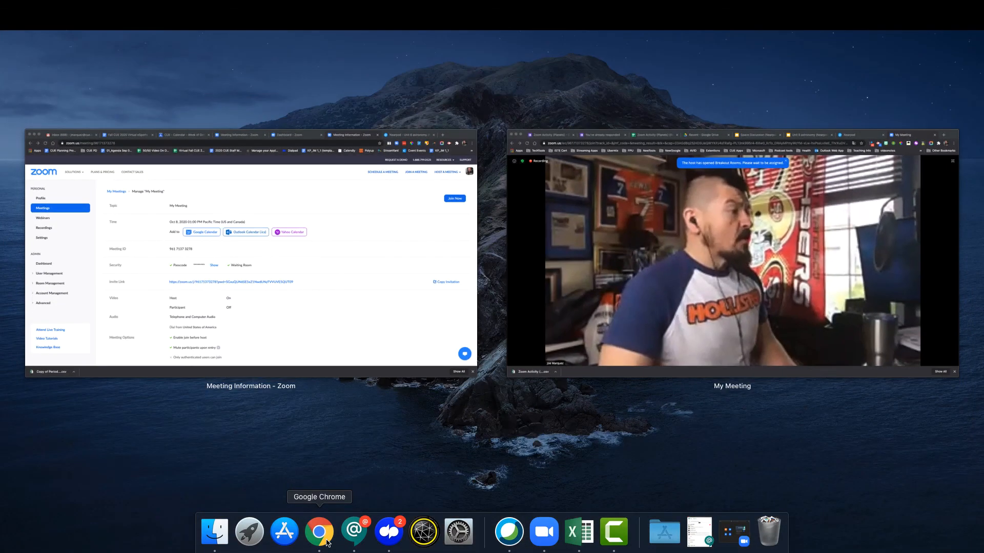
{"action": "left_click", "coordinate": [325, 542]}
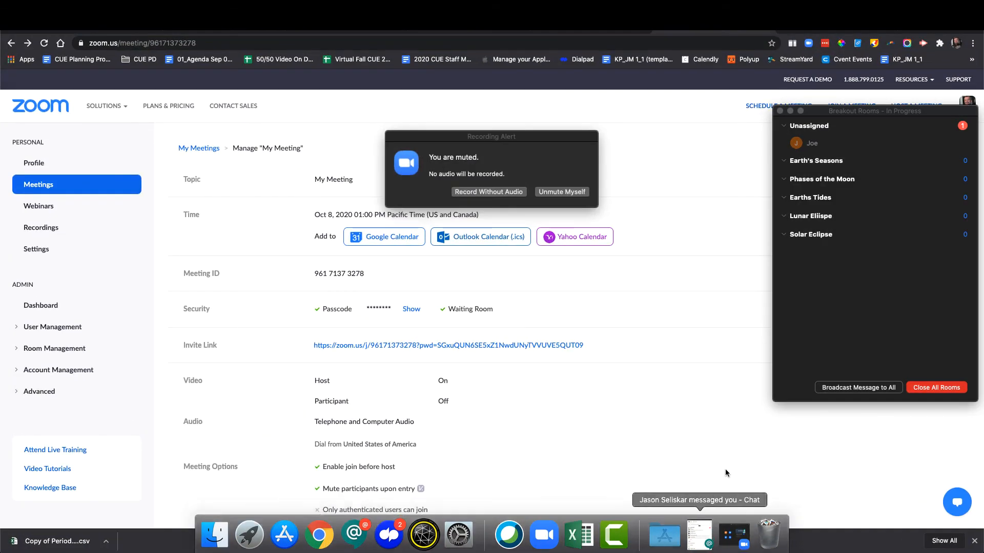
{"action": "left_click_drag", "start_coordinate": [937, 31], "coordinate": [818, 267]}
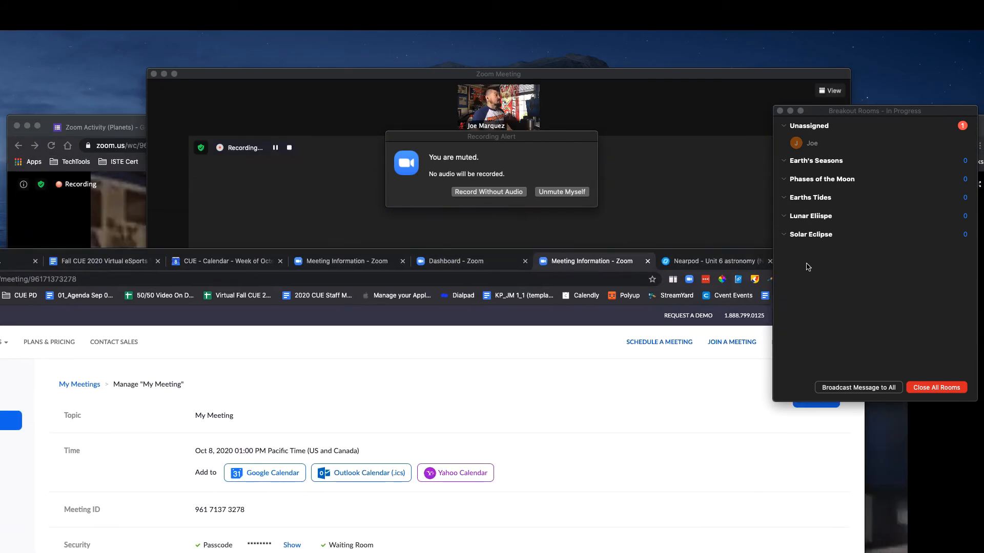
{"action": "left_click", "coordinate": [127, 123]}
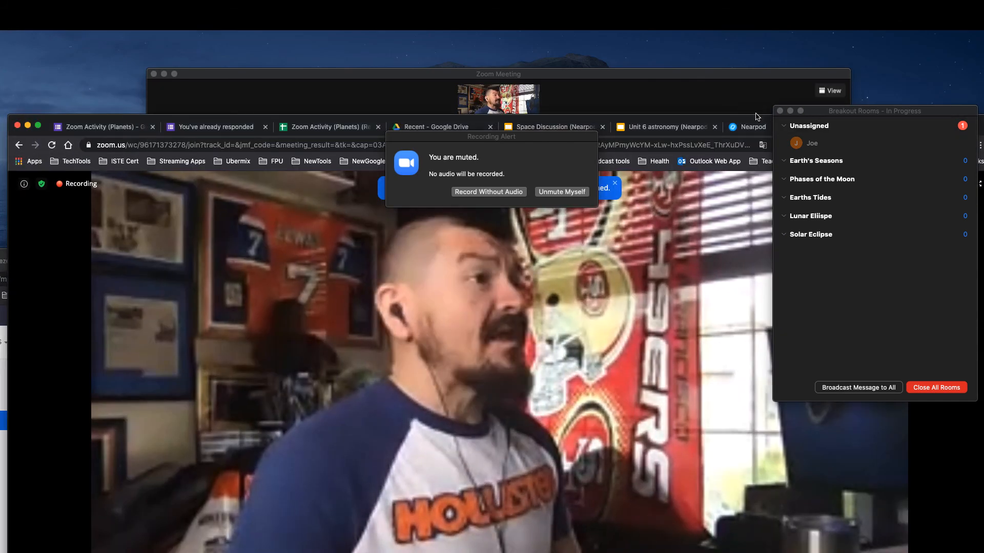
{"action": "double_click", "coordinate": [732, 121]}
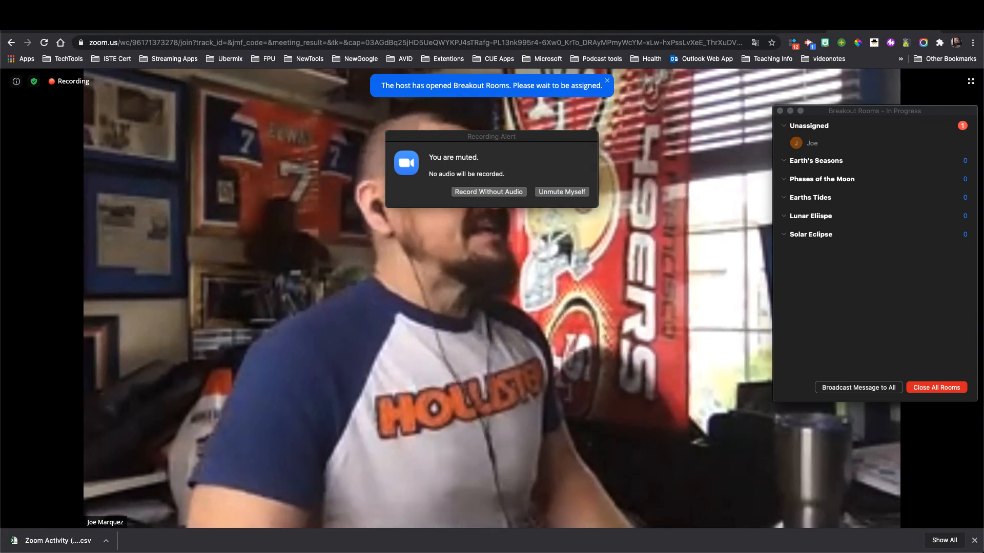
{"action": "left_click", "coordinate": [553, 32]}
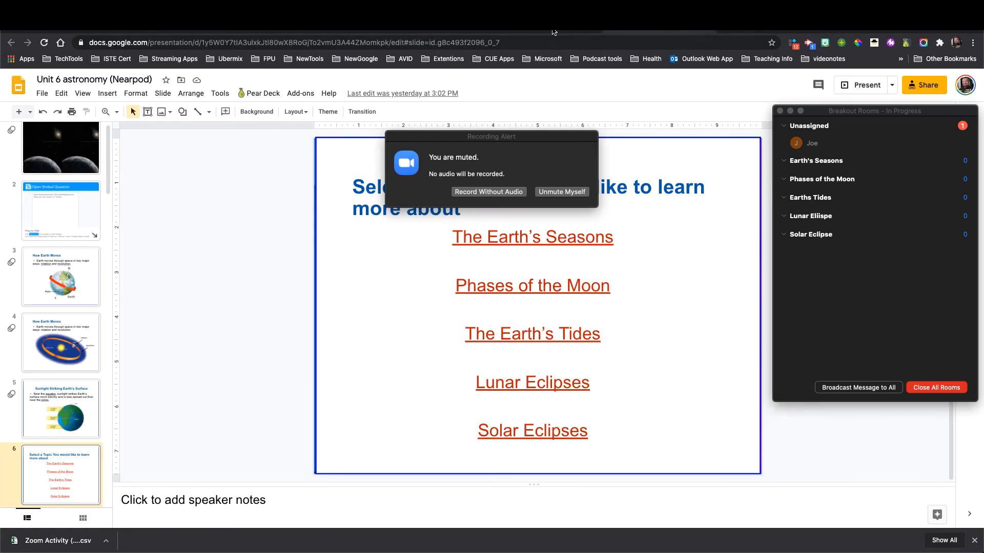
- Move the recording alert aside and keep recording without audio
{"action": "left_click_drag", "start_coordinate": [559, 137], "coordinate": [387, 324]}
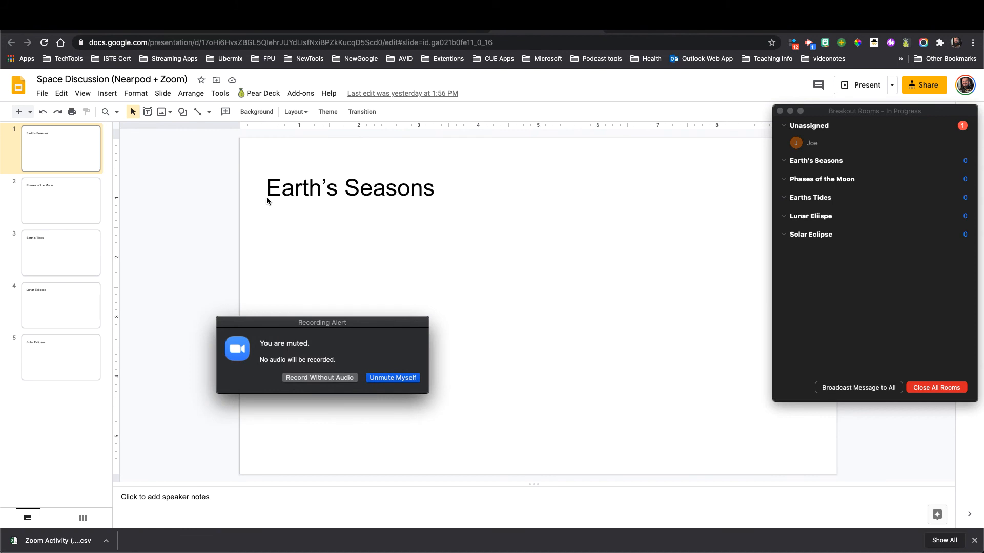
{"action": "left_click", "coordinate": [566, 232]}
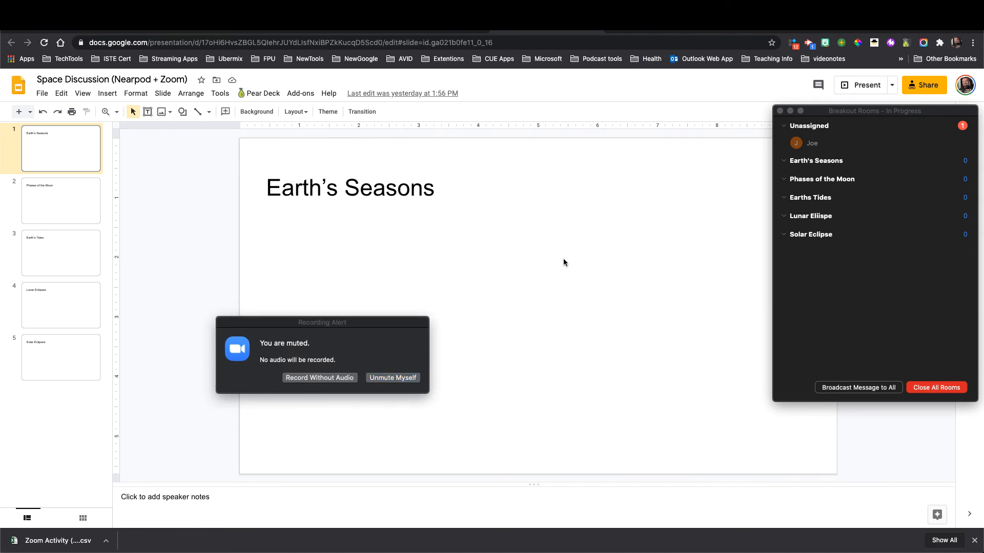
{"action": "left_click", "coordinate": [45, 205]}
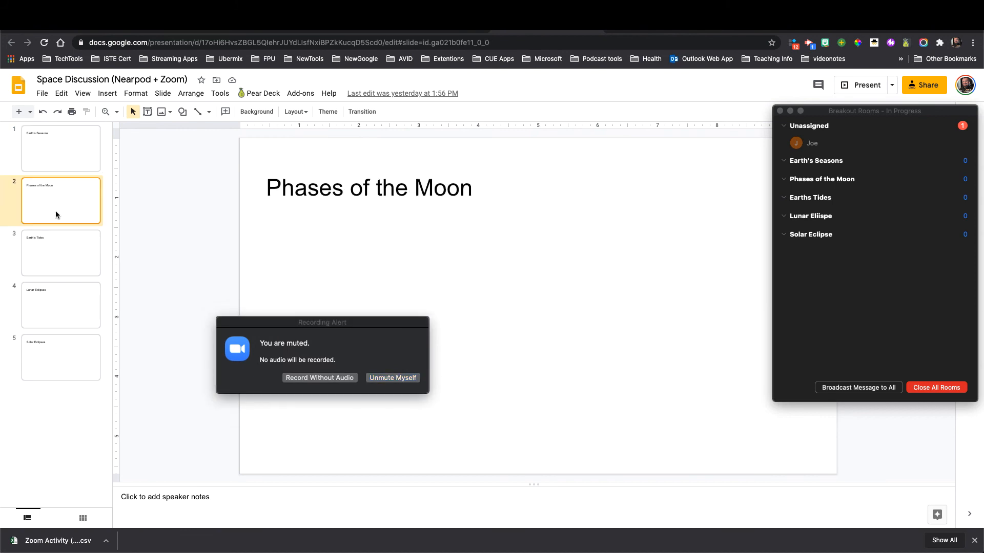
{"action": "left_click", "coordinate": [321, 380]}
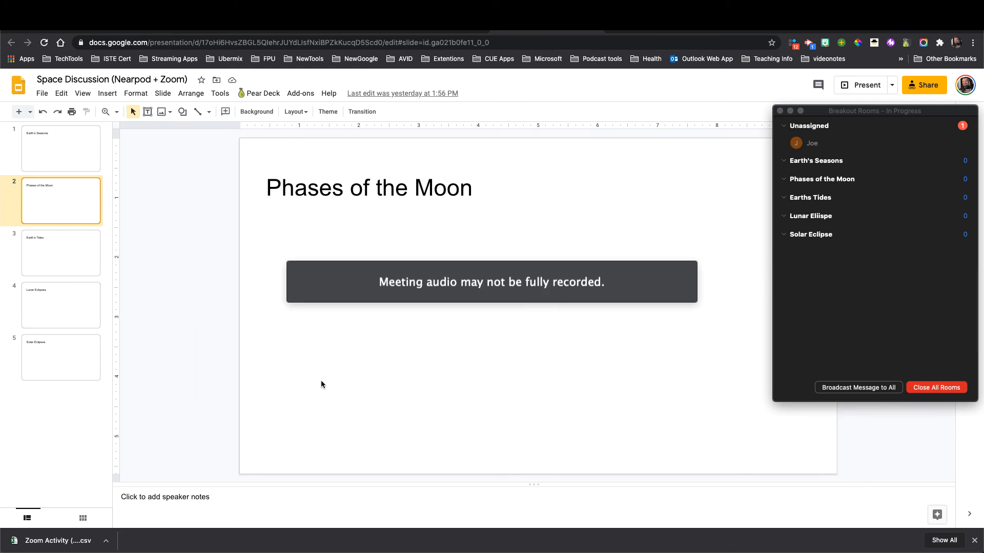
- Cycle repeatedly through the five topic slides, Earth's Seasons to Solar Eclipses
{"action": "left_click", "coordinate": [48, 238]}
{"action": "left_click", "coordinate": [64, 300]}
{"action": "left_click", "coordinate": [67, 364]}
{"action": "left_click", "coordinate": [82, 163]}
{"action": "left_click", "coordinate": [83, 200]}
{"action": "left_click", "coordinate": [88, 256]}
{"action": "left_click", "coordinate": [85, 309]}
{"action": "left_click", "coordinate": [85, 361]}
{"action": "left_click", "coordinate": [60, 156]}
{"action": "left_click", "coordinate": [82, 194]}
{"action": "left_click", "coordinate": [90, 257]}
{"action": "left_click", "coordinate": [80, 307]}
{"action": "left_click", "coordinate": [82, 361]}
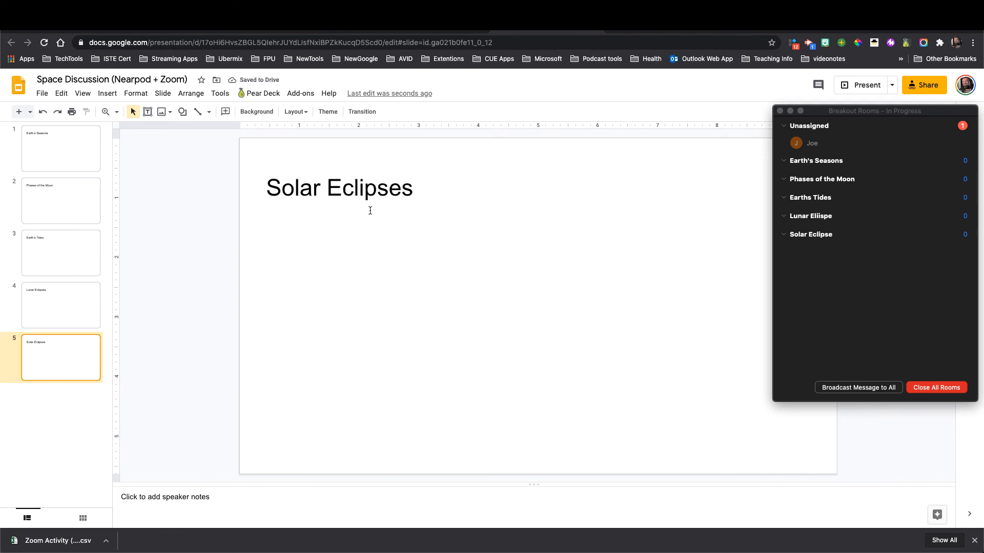
- Move the Solar Eclipses title higher on its slide, then switch to the Nearpod library
{"action": "left_click", "coordinate": [365, 189]}
{"action": "left_click_drag", "start_coordinate": [372, 168], "coordinate": [373, 146]}
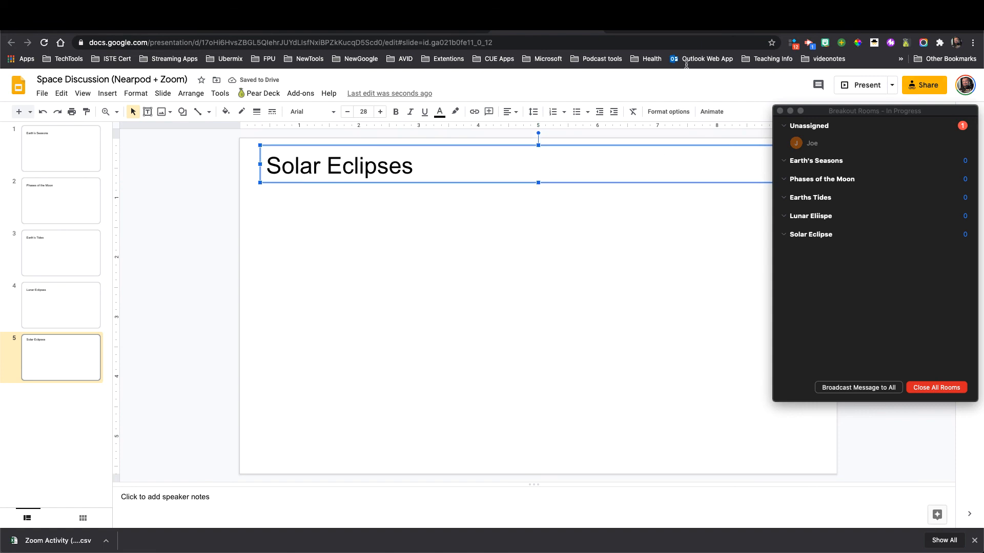
{"action": "left_click", "coordinate": [705, 31]}
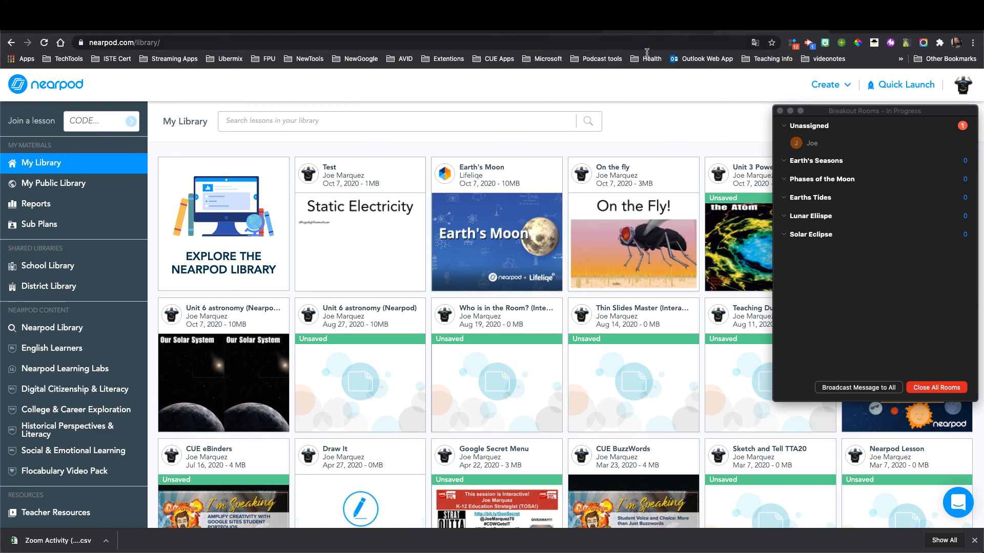
- Look over the Zoom Activity (Planets) form and its responses sheet, then bring Zoom forward
{"action": "left_click", "coordinate": [96, 30]}
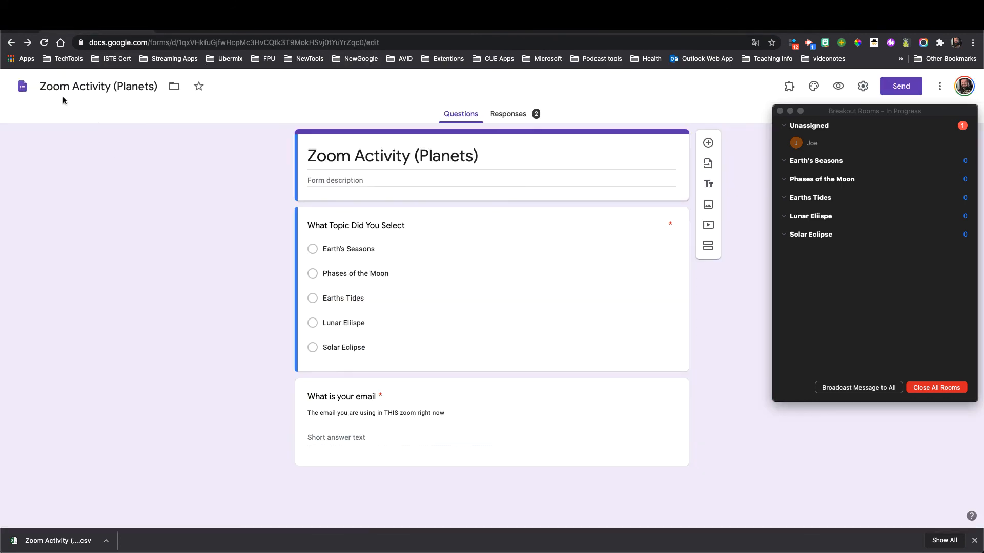
{"action": "left_click", "coordinate": [322, 32]}
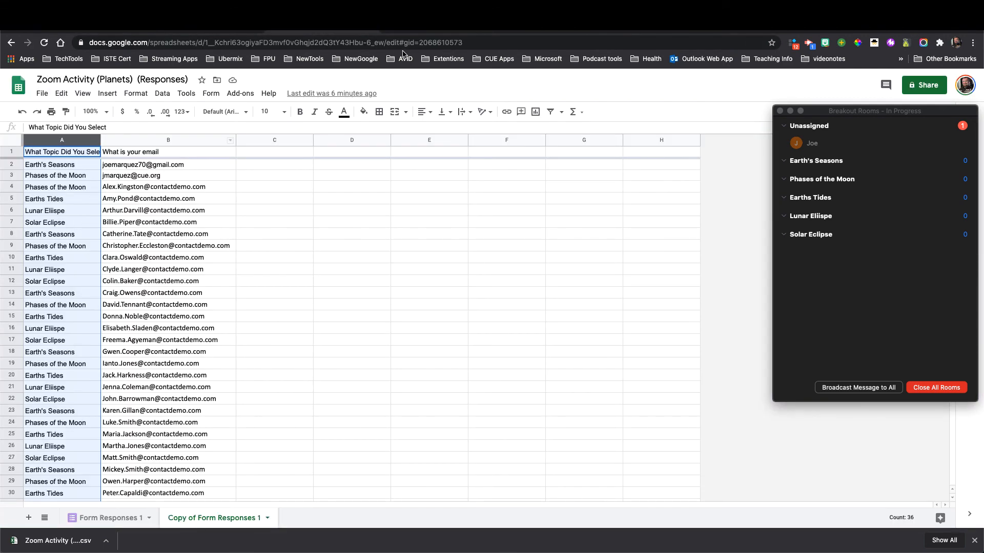
{"action": "left_click_drag", "start_coordinate": [964, 28], "coordinate": [924, 27]}
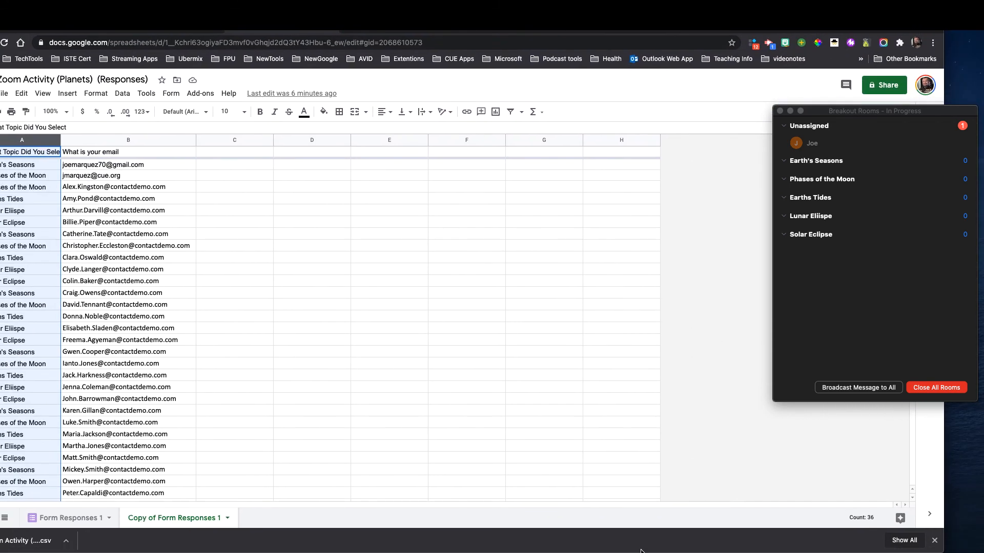
{"action": "left_click", "coordinate": [548, 538]}
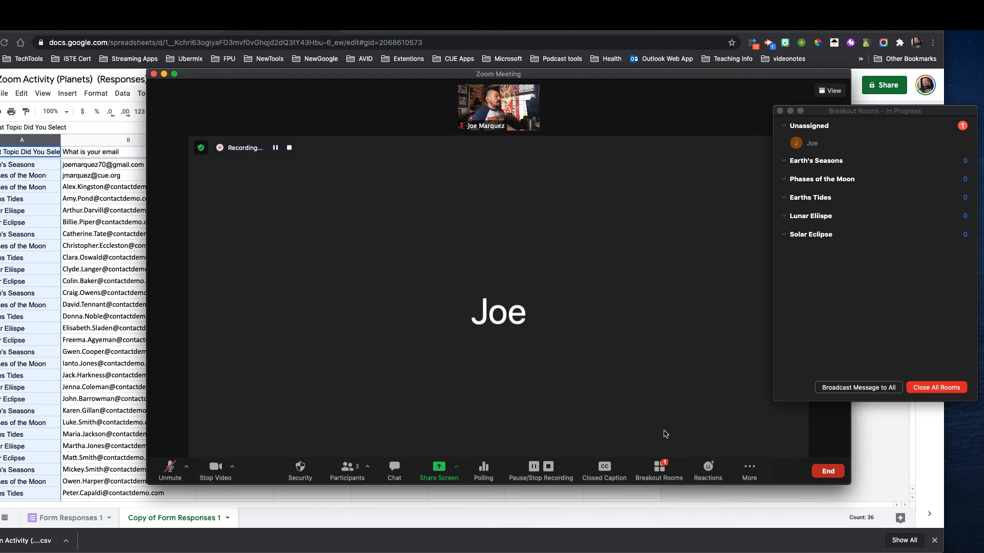
- Position the in-progress Breakout Rooms panel over the Space Discussion slides
{"action": "left_click", "coordinate": [659, 468]}
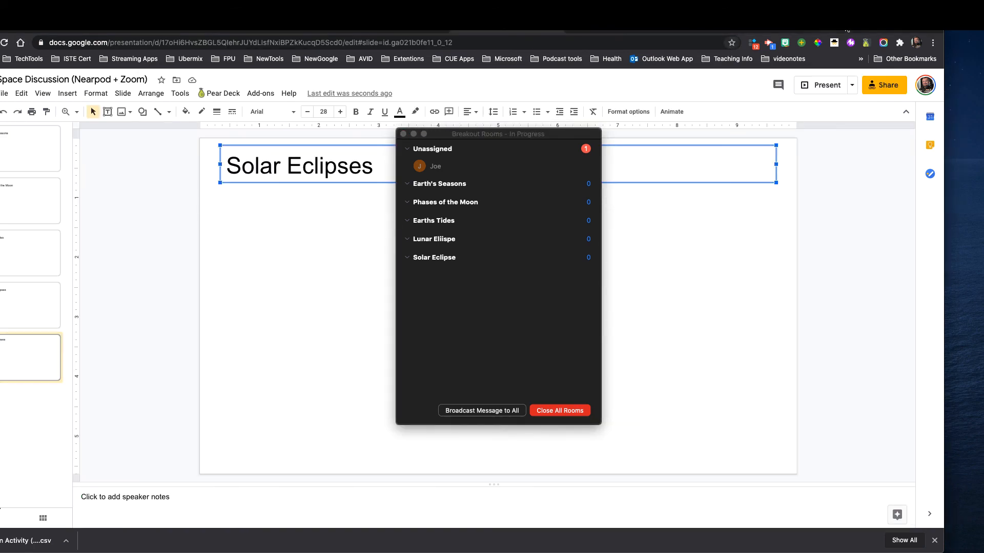
{"action": "left_click_drag", "start_coordinate": [923, 24], "coordinate": [965, 30]}
{"action": "mouse_move", "coordinate": [596, 206]}
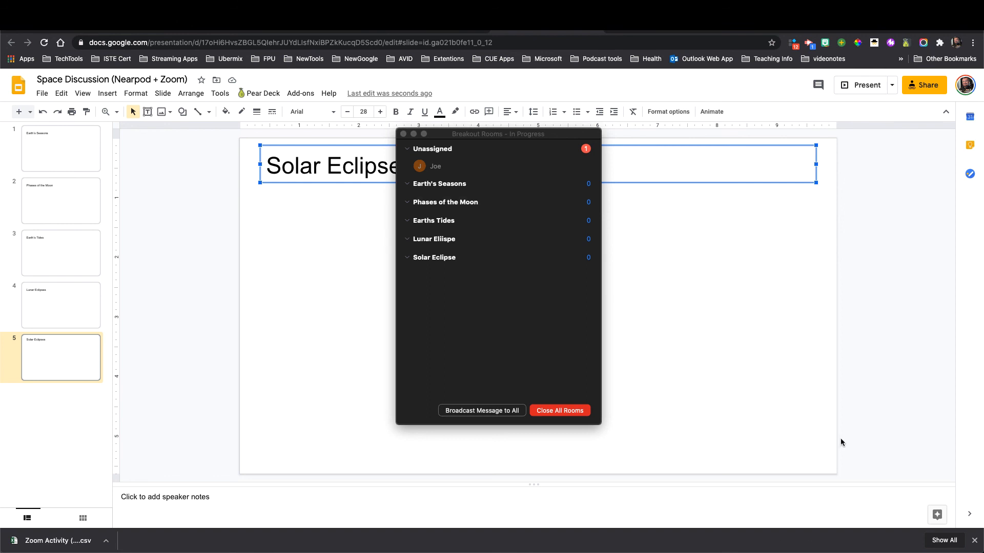
{"action": "left_click", "coordinate": [739, 5]}
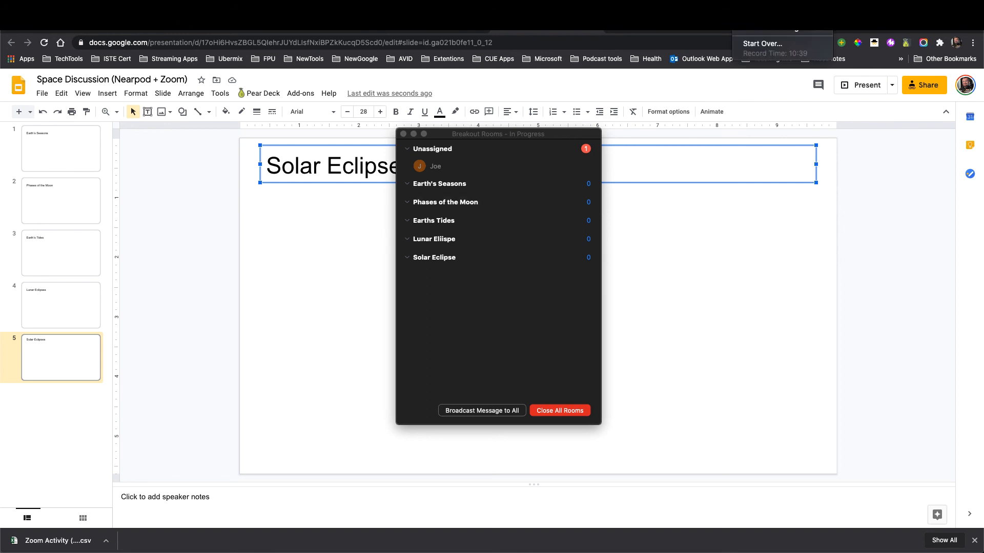